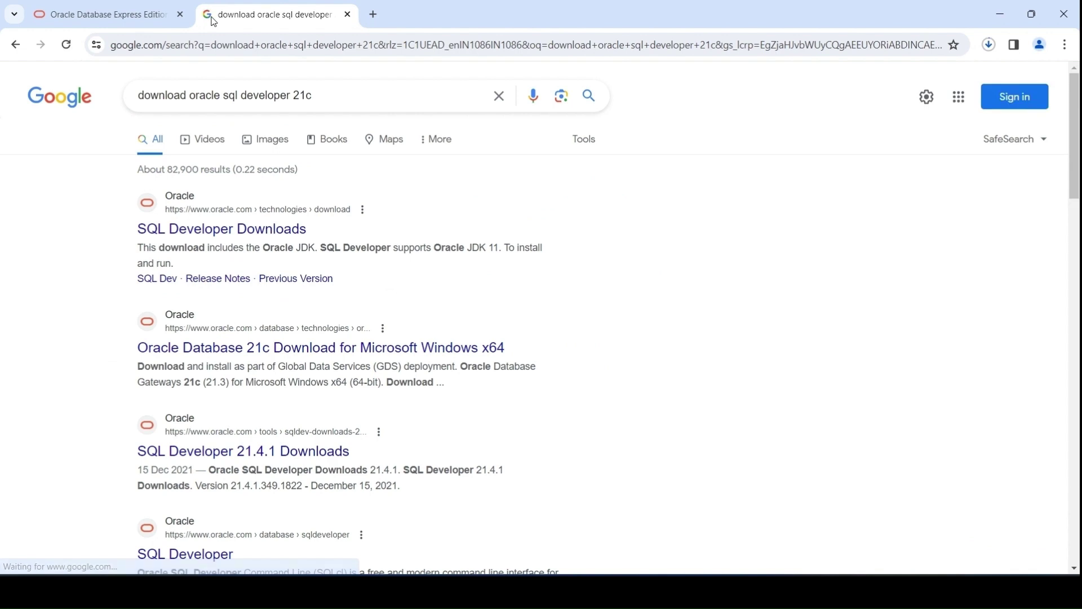
Open the SQL Developer 21.4.1 Downloads page from the search results
scroll(240, 366, down, 1)
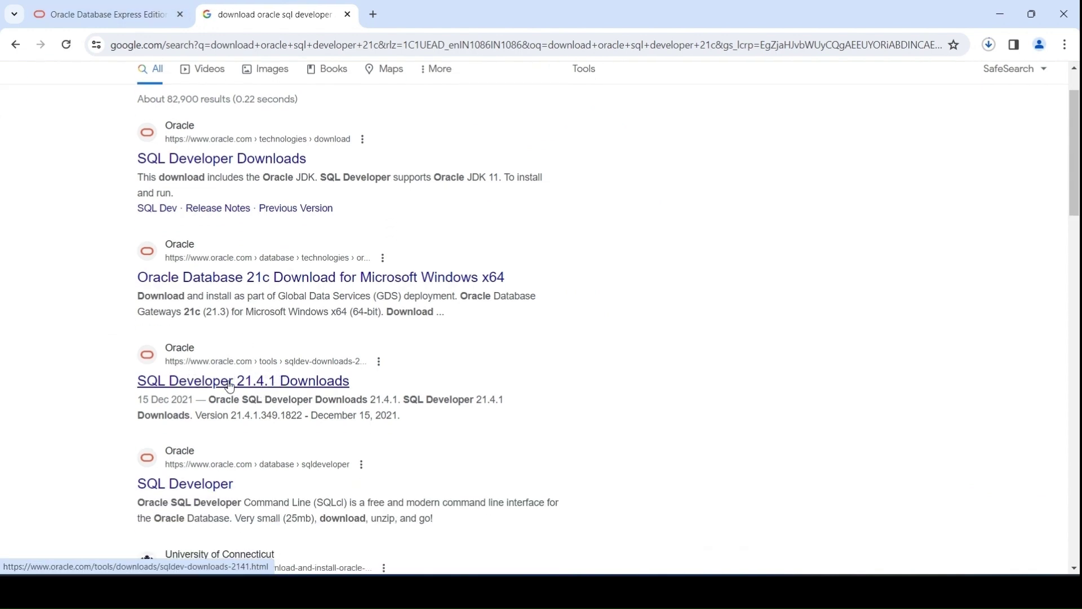
click(258, 391)
scroll(256, 327, down, 3)
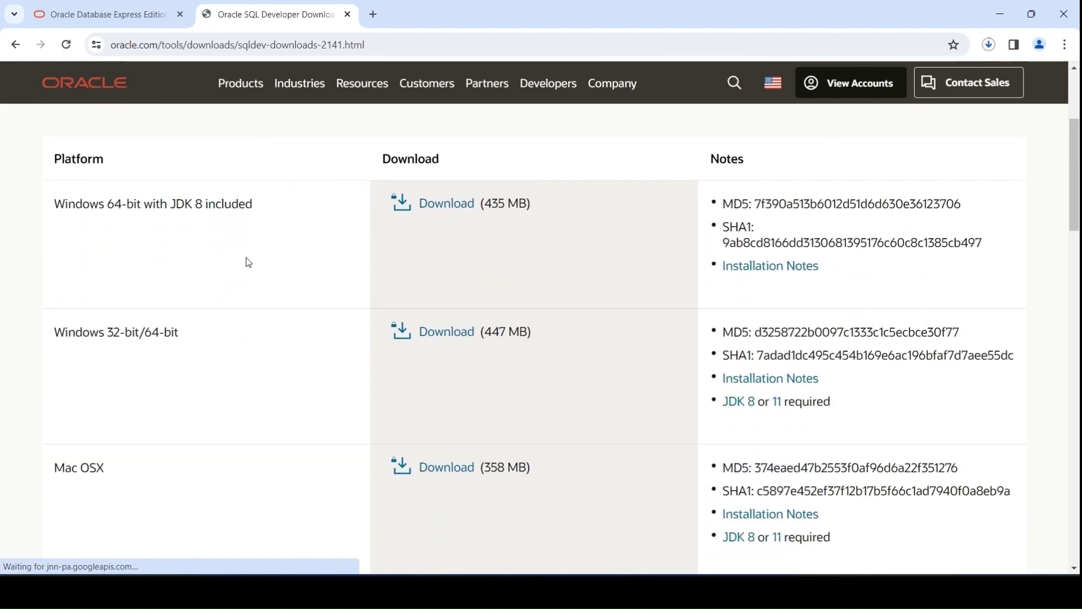
scroll(226, 254, up, 1)
scroll(258, 274, up, 2)
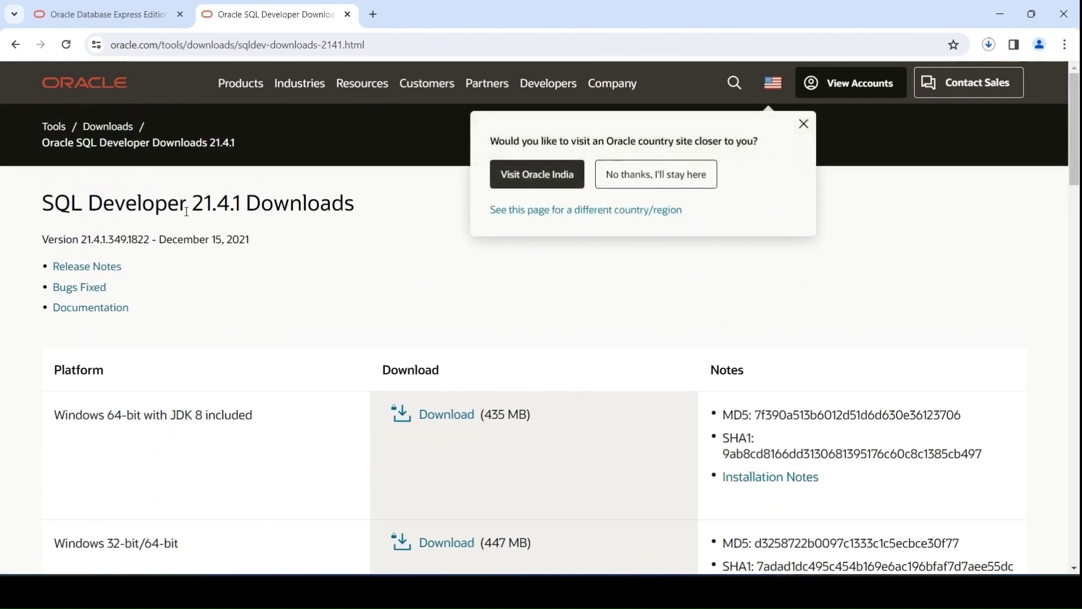
scroll(237, 251, down, 2)
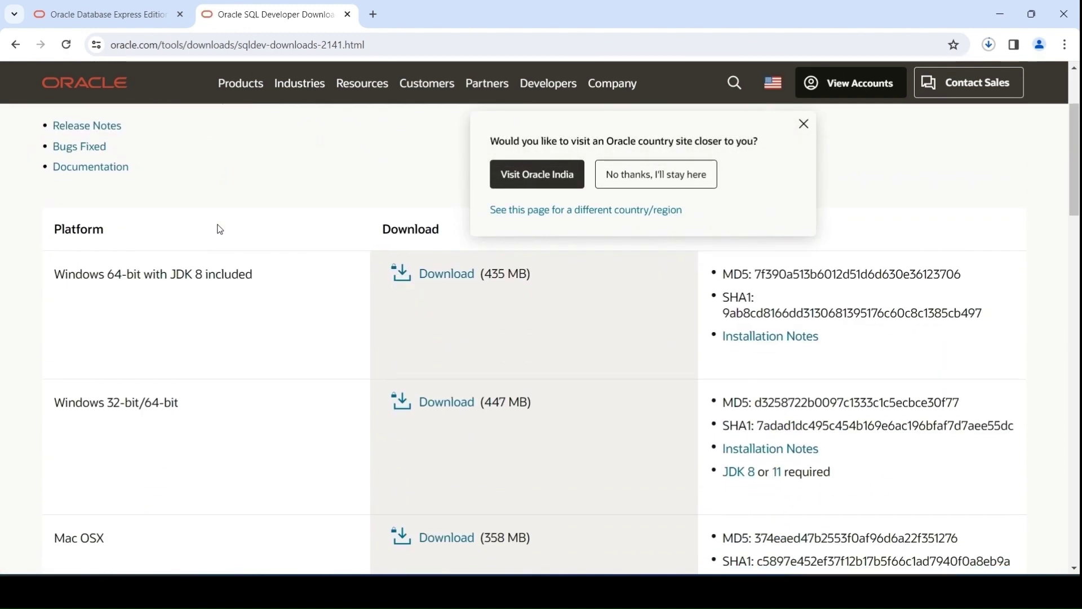
Accept the license for the Windows 64-bit with JDK 8 zip and start its download
click(429, 275)
click(368, 280)
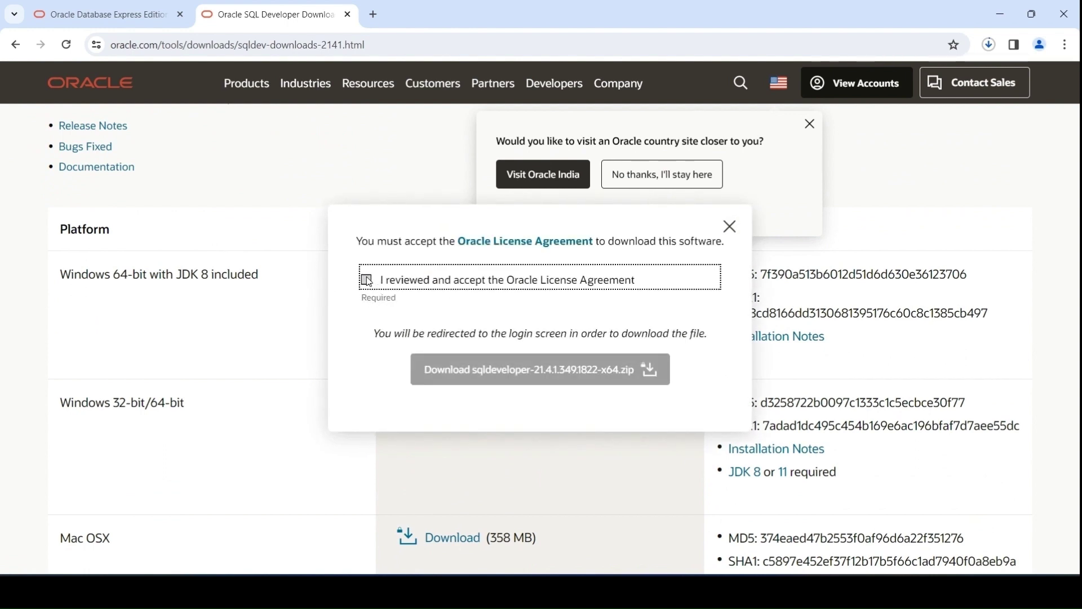
click(548, 372)
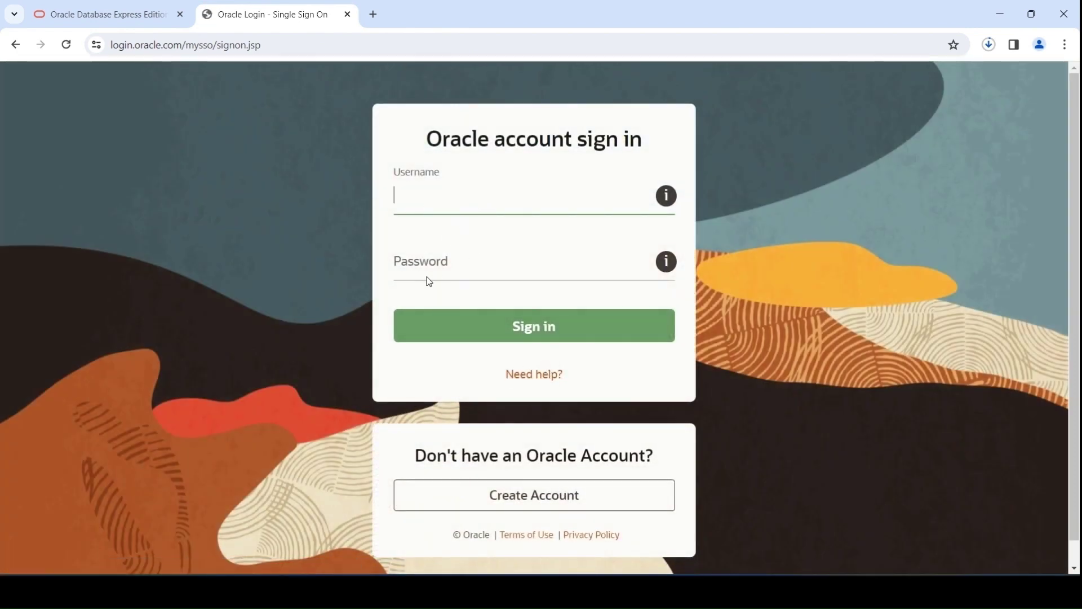
Look over the Oracle account creation form, then return to the sign-in page
scroll(507, 316, down, 1)
click(549, 470)
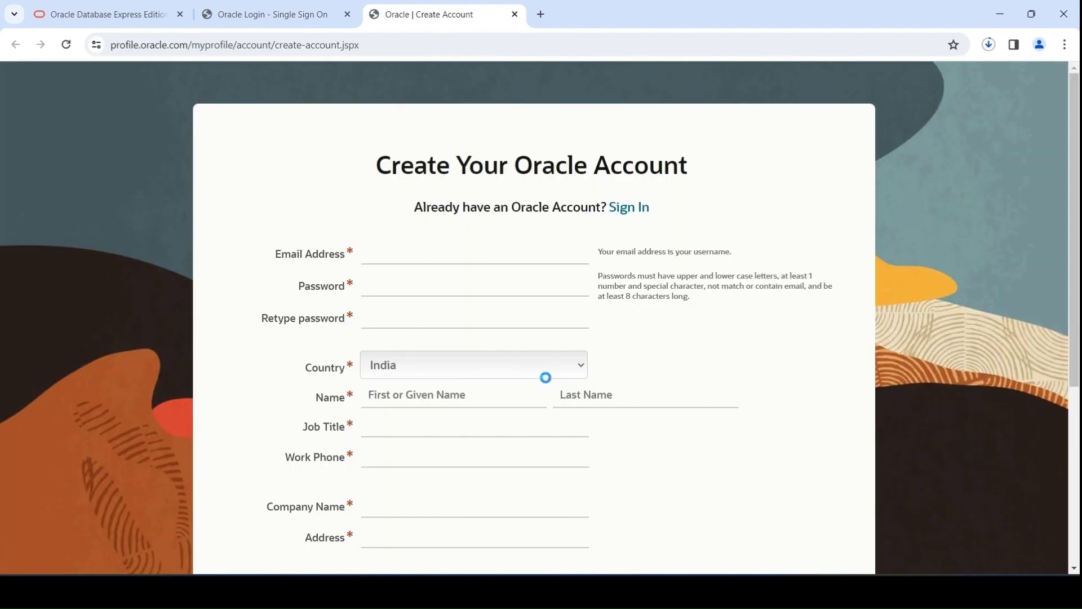
scroll(516, 342, down, 5)
scroll(510, 352, up, 5)
scroll(437, 487, down, 5)
scroll(437, 484, up, 2)
scroll(437, 483, down, 3)
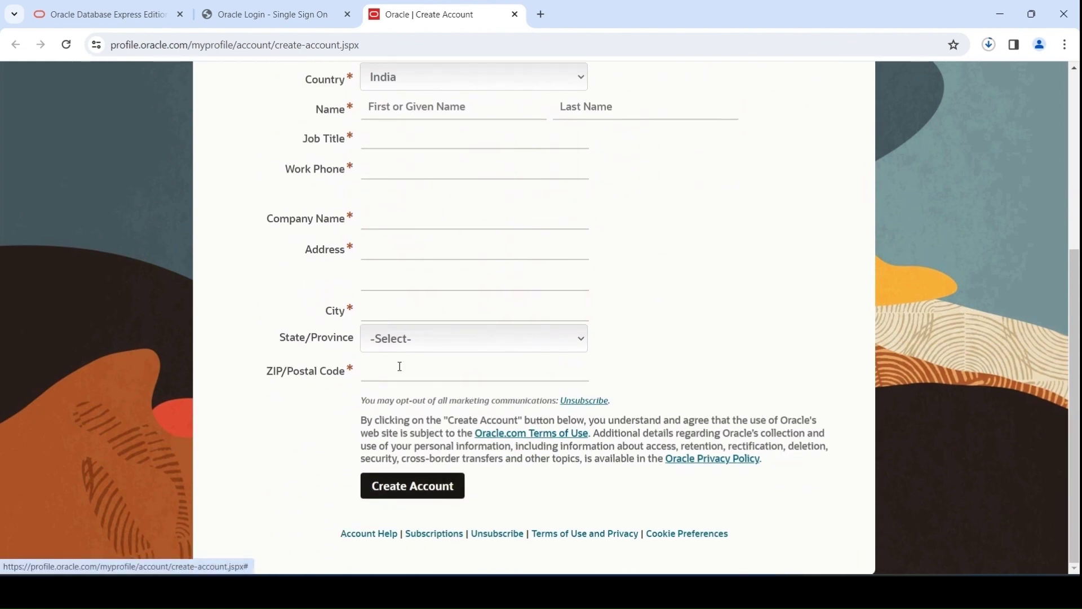
click(271, 15)
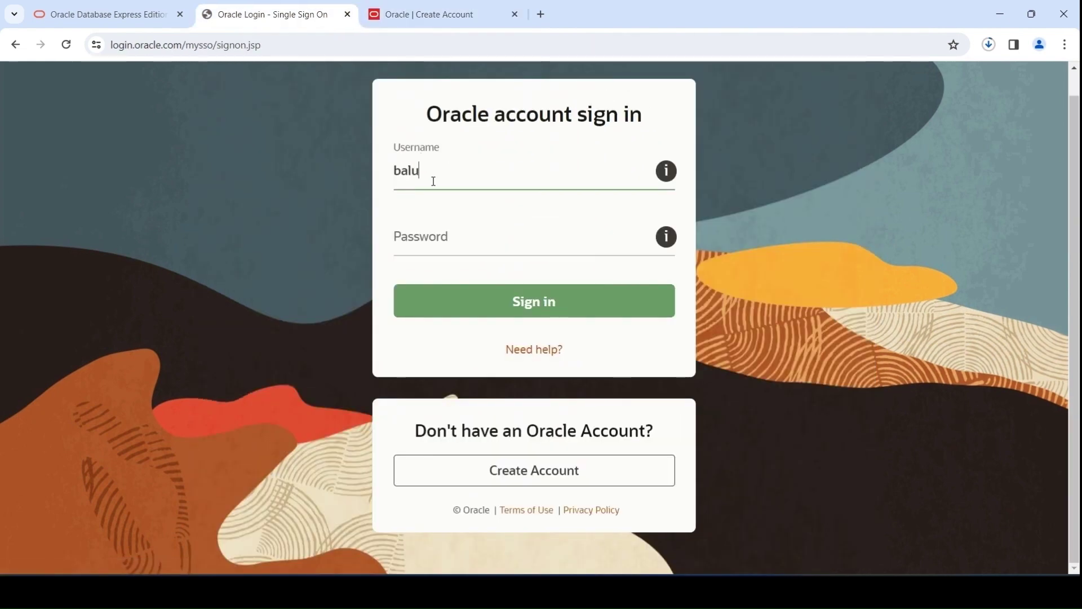
Sign in with the Oracle account e-mail and password, then confirm the 436 MB zip finished
click(443, 222)
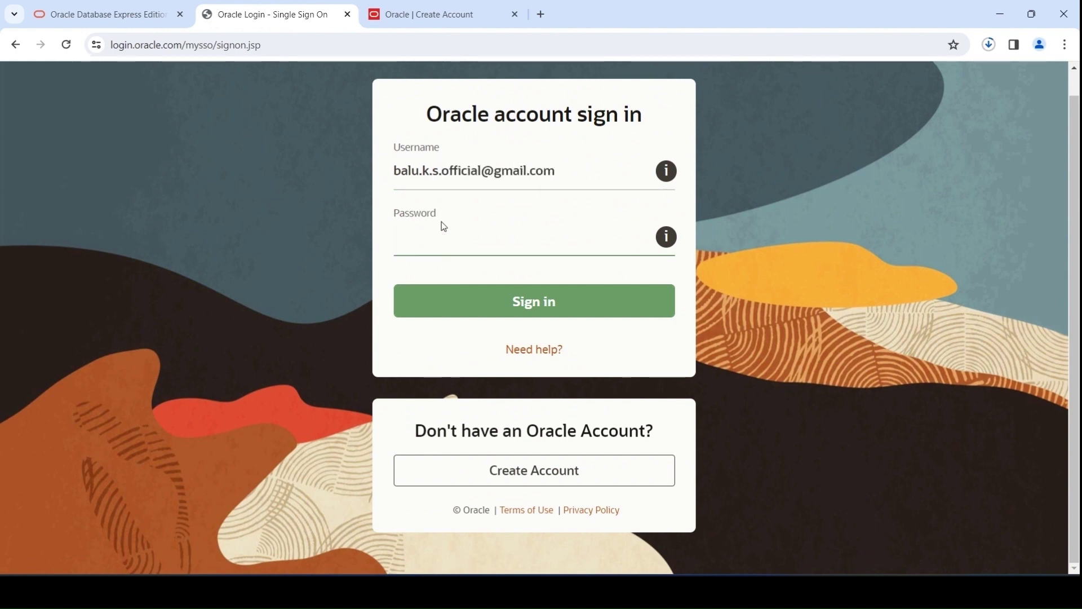
text(•••••••••)
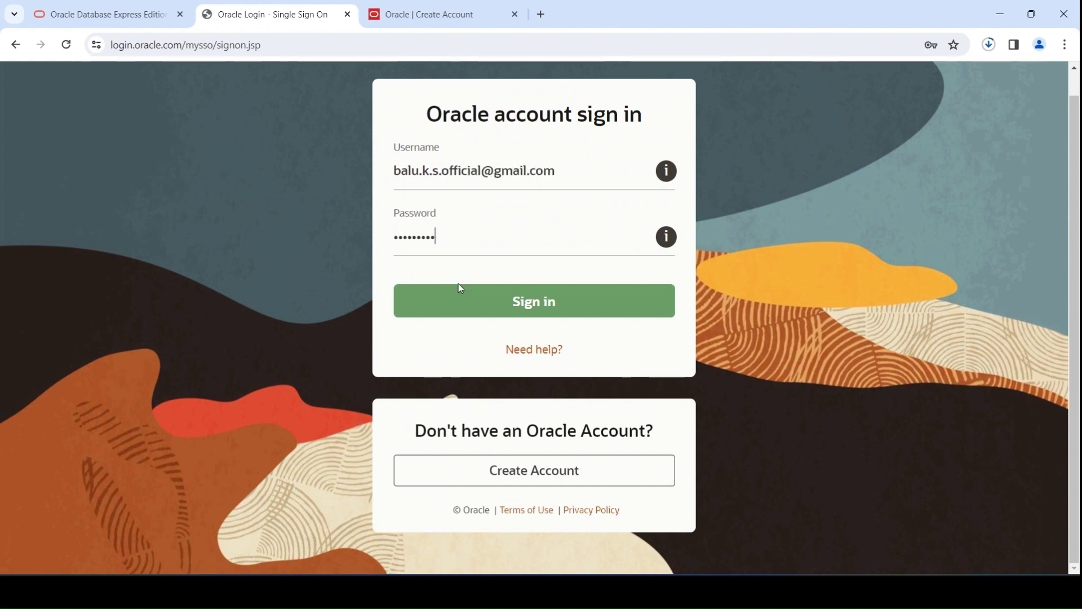
click(460, 297)
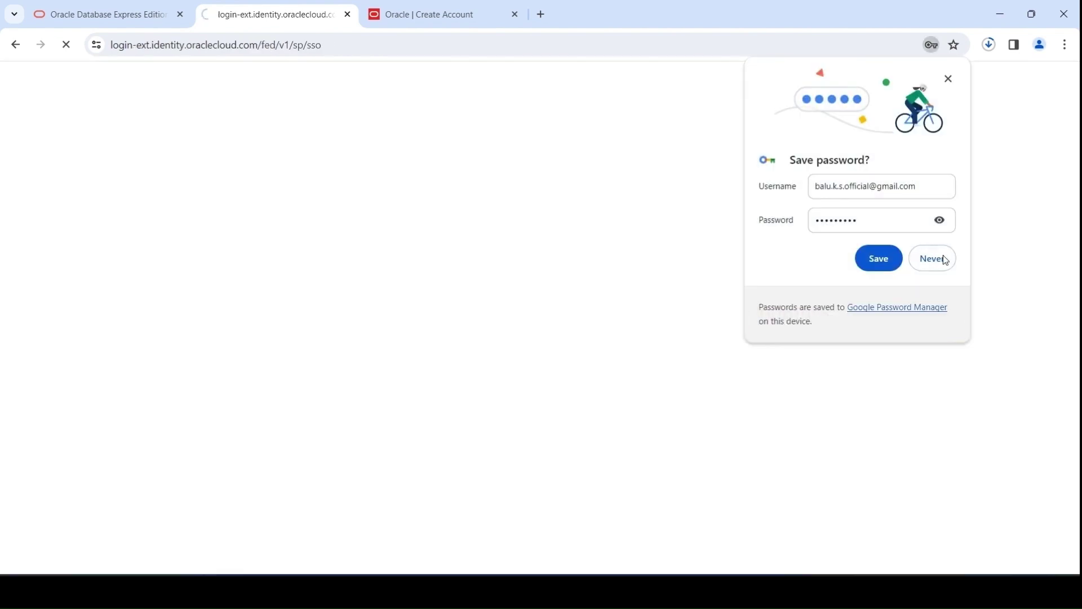
click(945, 259)
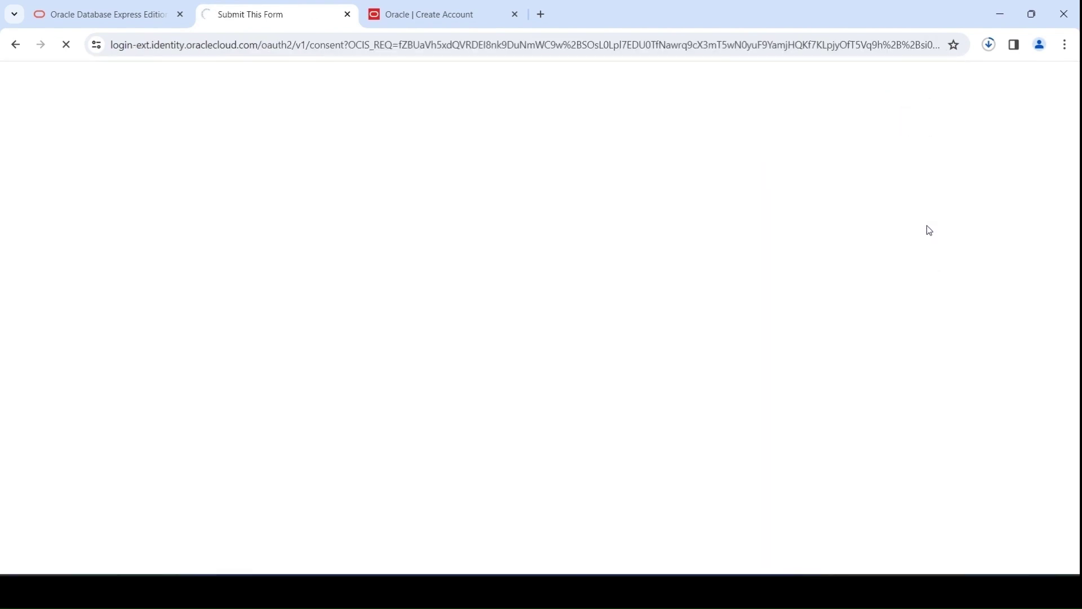
click(993, 47)
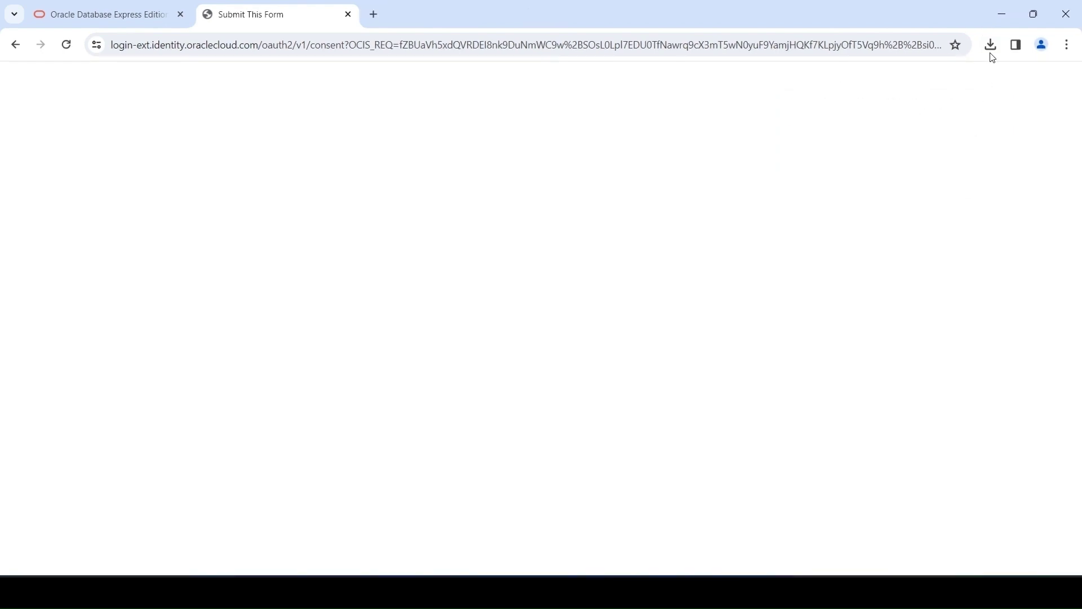
click(991, 45)
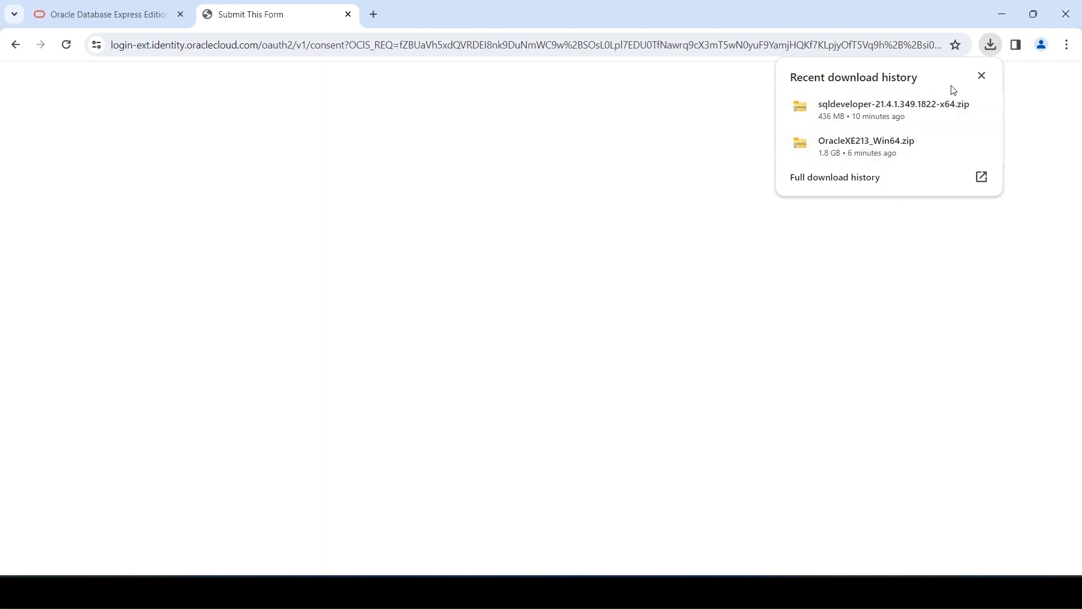
Copy both Oracle zips from Downloads into C:\oracle
click(618, 592)
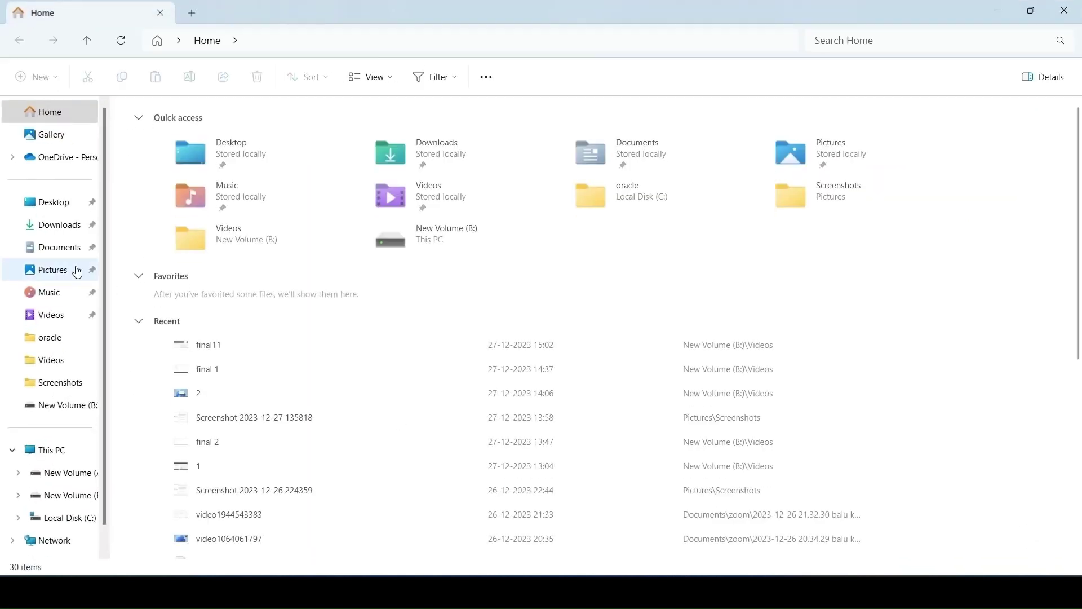
click(62, 233)
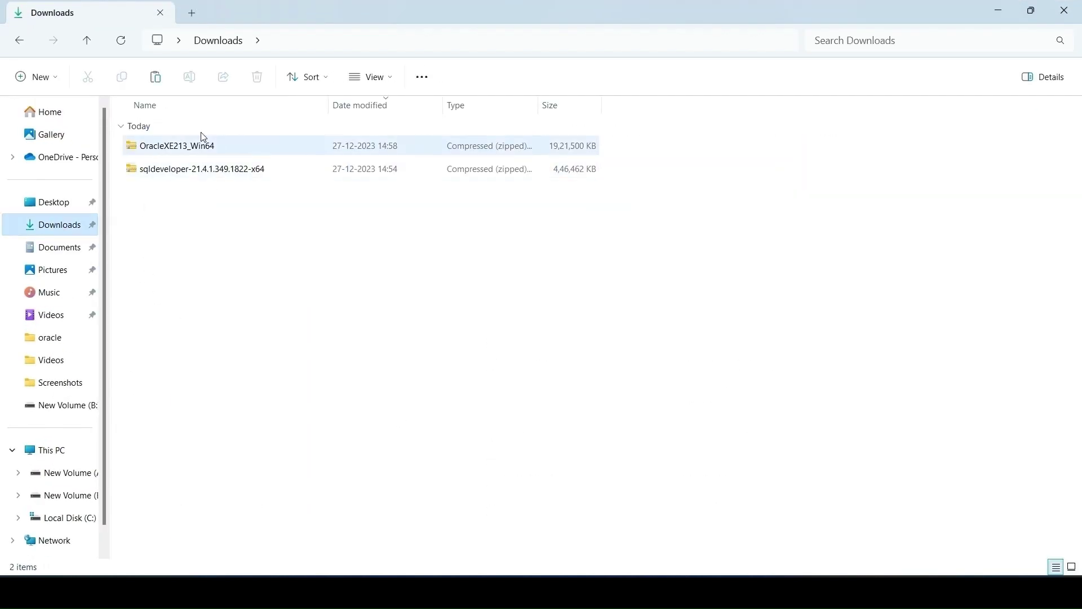
click(178, 148)
ctrl+click(178, 176)
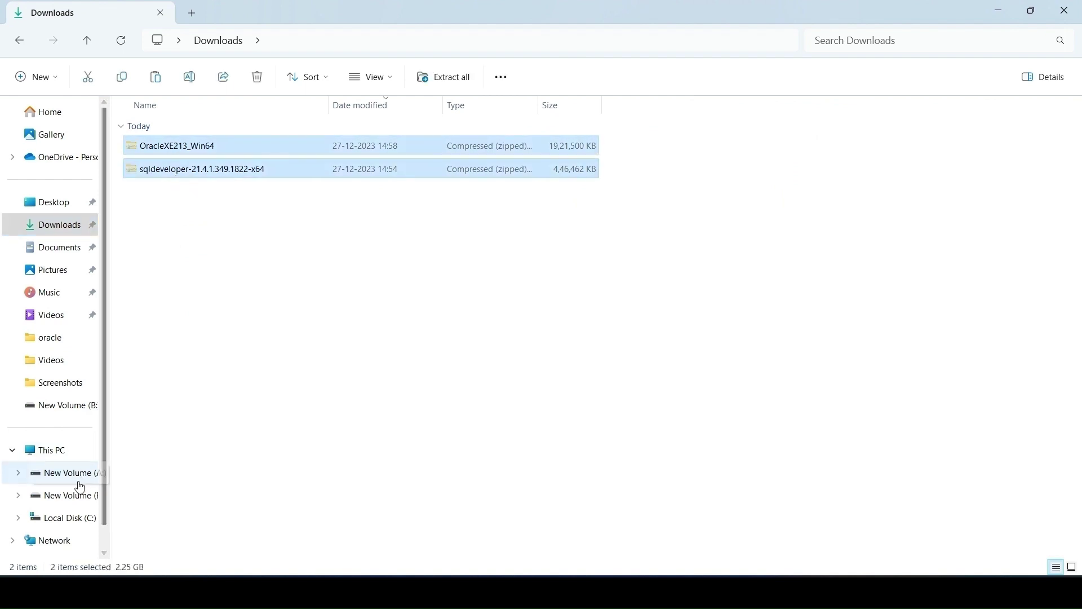
click(60, 517)
double_click(174, 153)
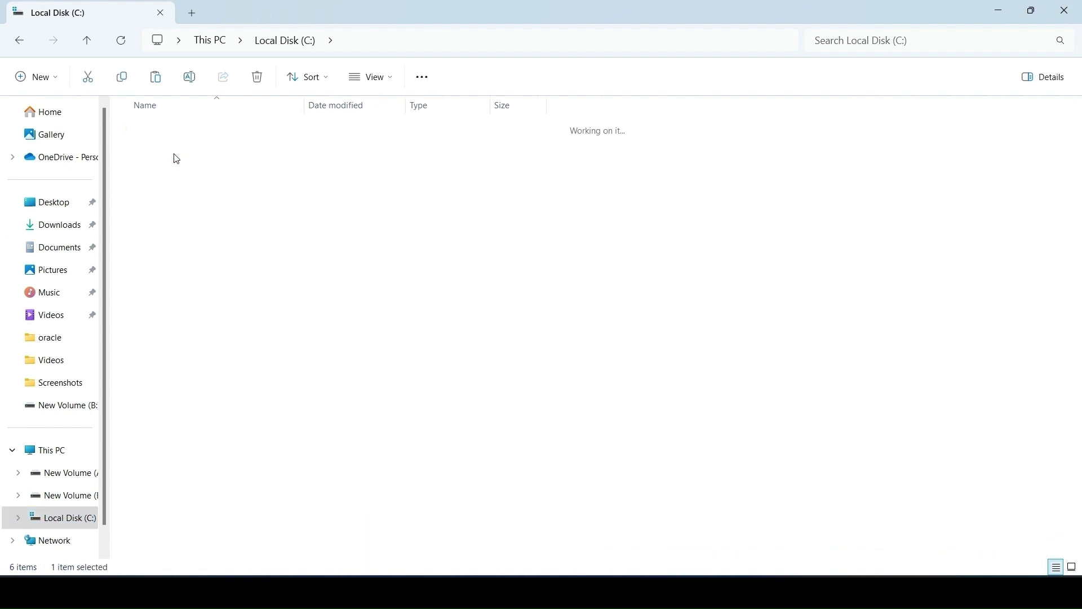
key(ctrl+v)
Extract the sqldeveloper and OracleXE213_Win64 zips each into its own folder with WinRAR
click(198, 230)
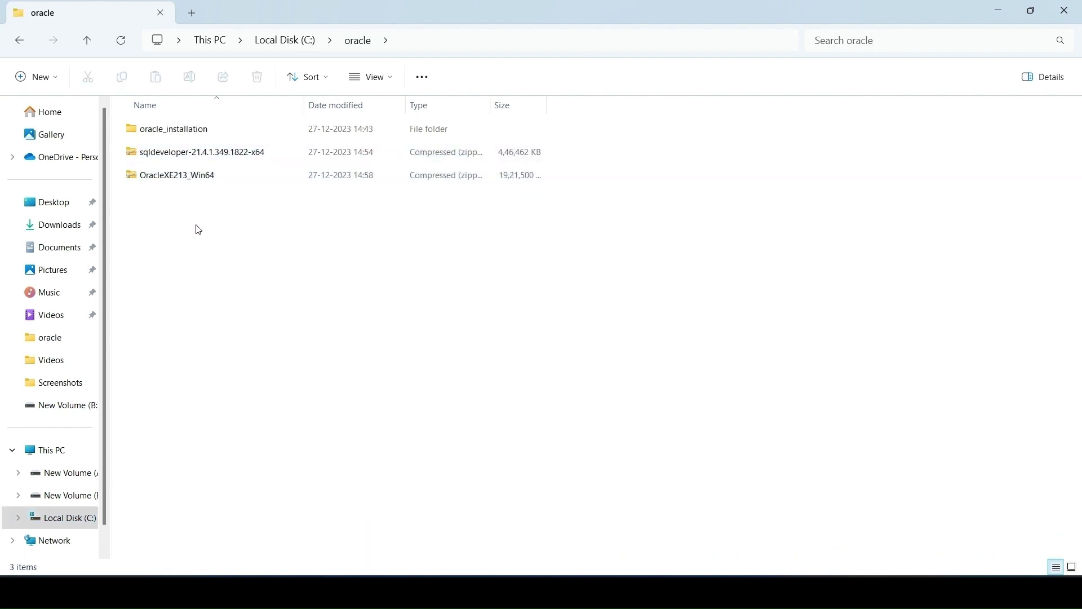
click(212, 155)
right_click(212, 156)
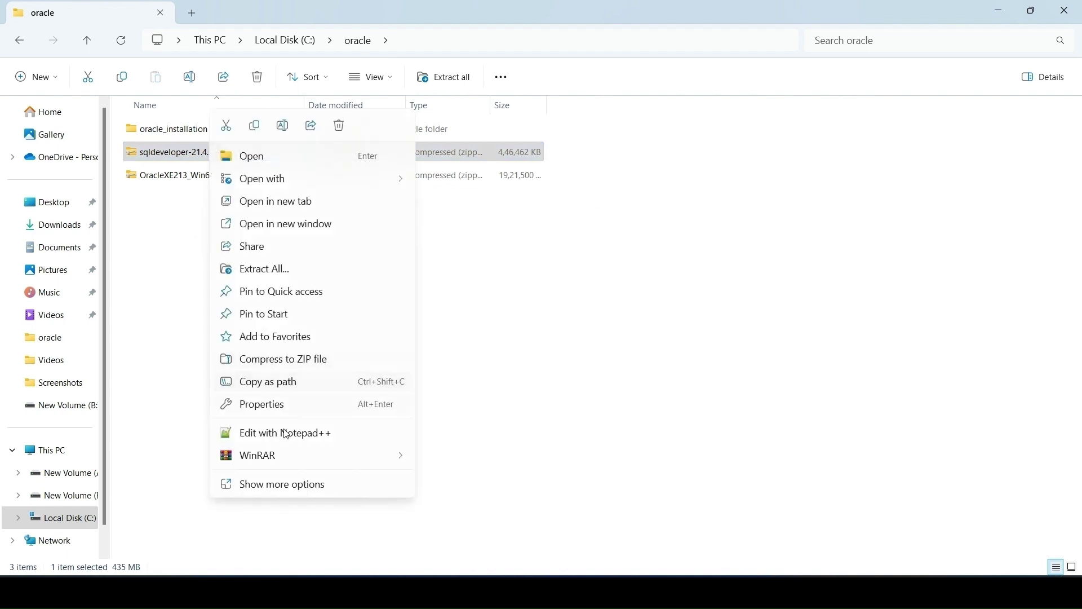
mouse_move(285, 456)
click(460, 503)
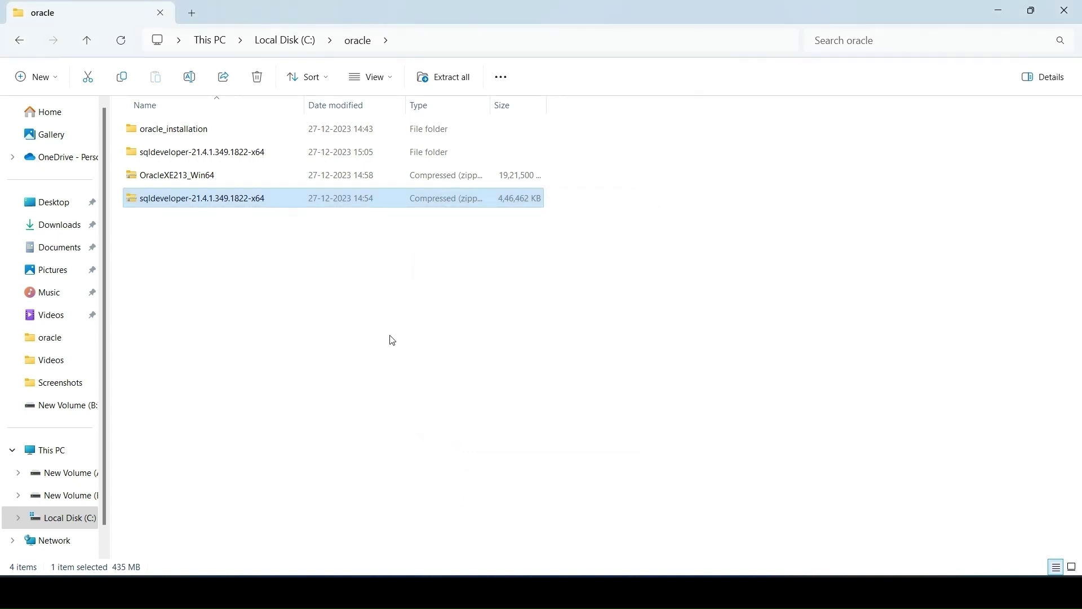
right_click(217, 170)
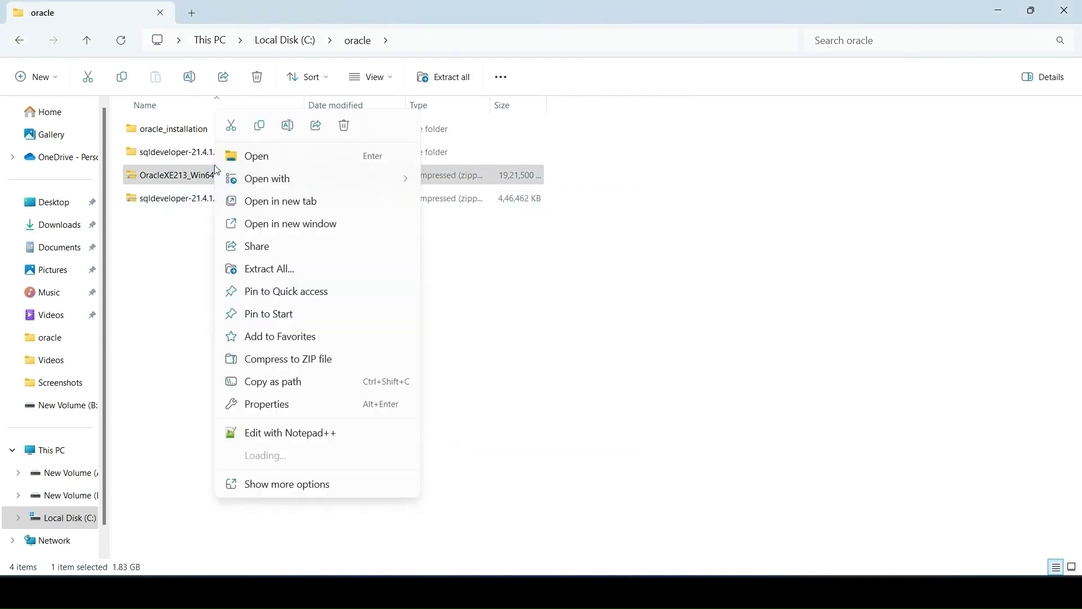
mouse_move(280, 451)
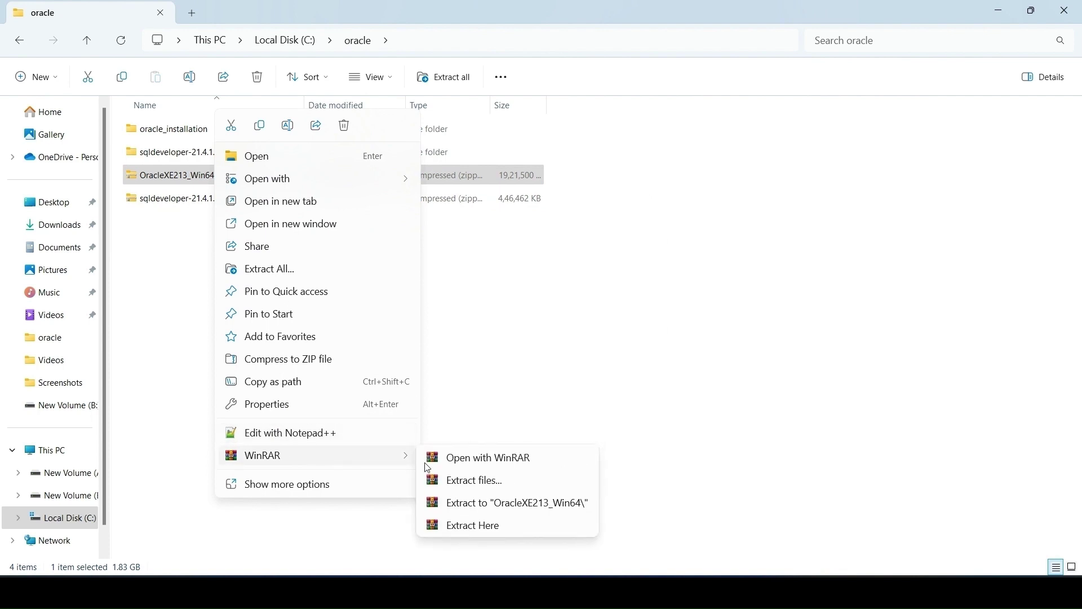
click(467, 505)
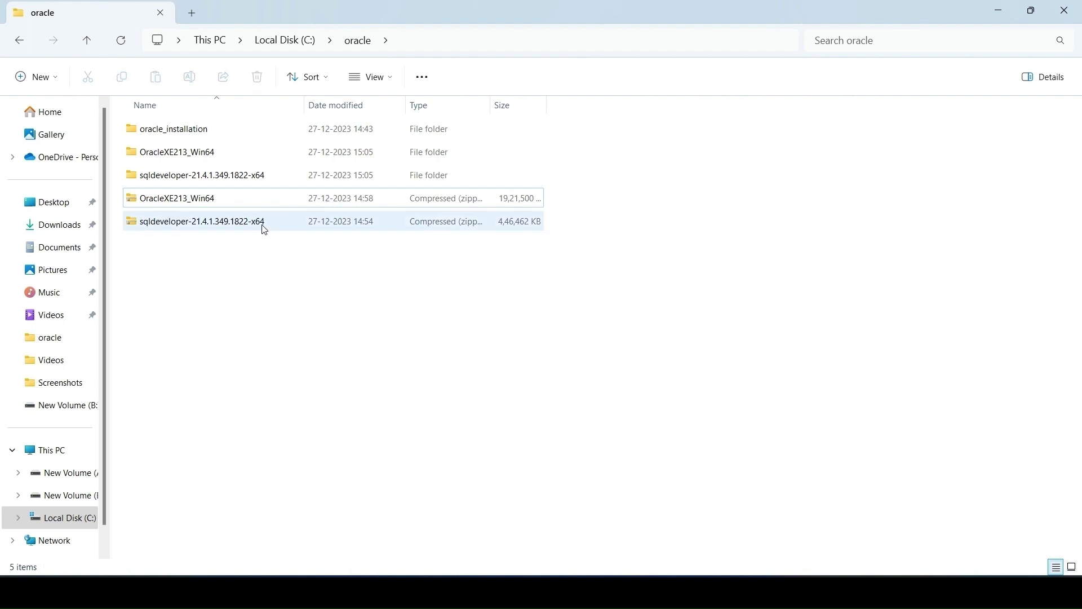
Delete the two zip files from C:\oracle
ctrl+click(224, 228)
key(Delete)
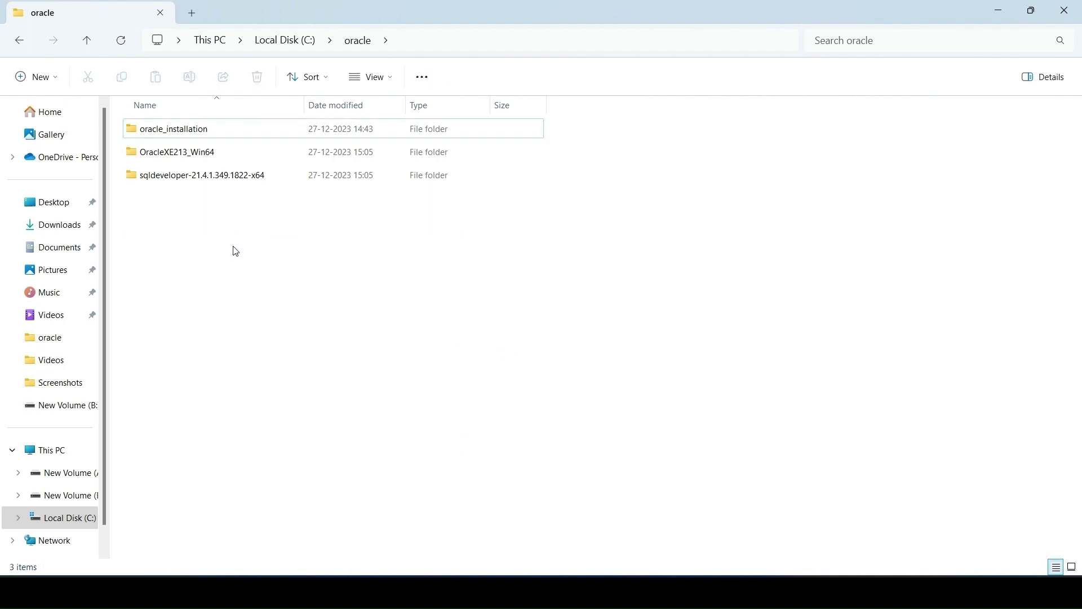
right_click(237, 251)
click(181, 278)
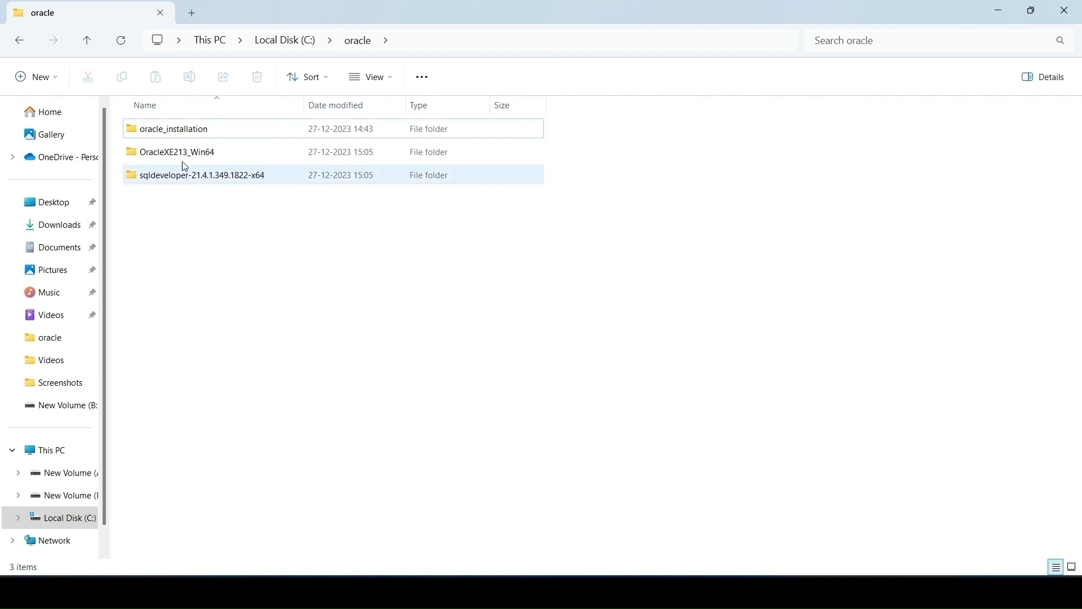
Run setup.exe from the extracted OracleXE213_Win64 folder
double_click(182, 154)
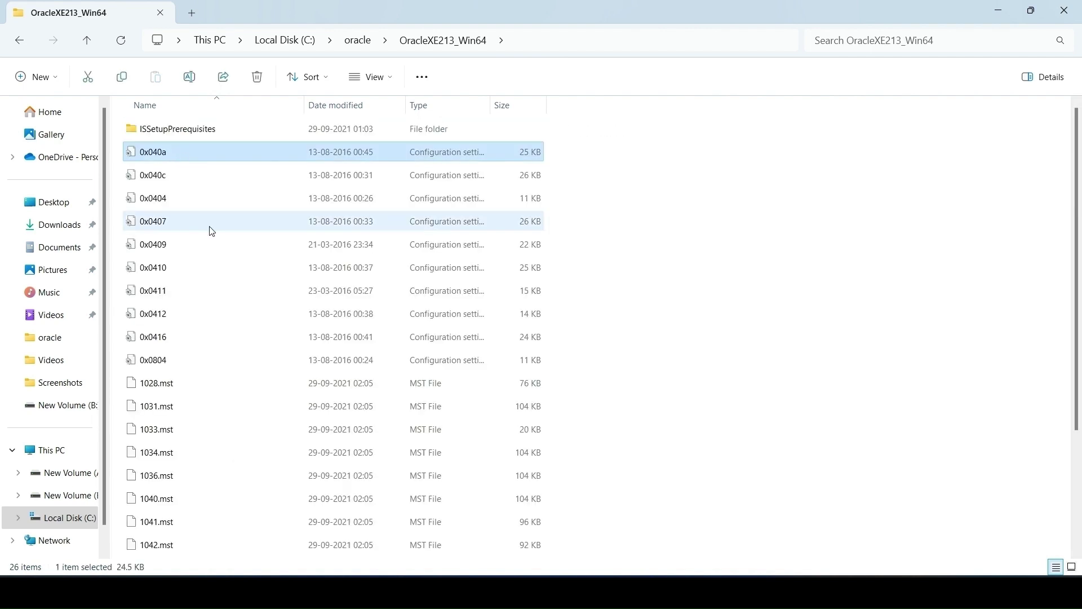
scroll(210, 231, down, 3)
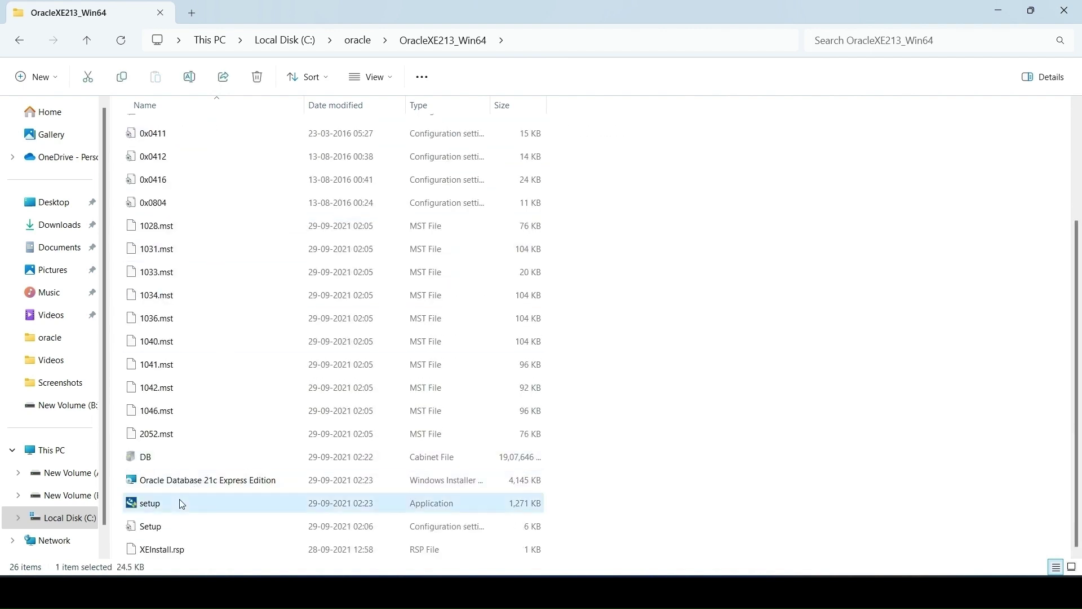
click(179, 499)
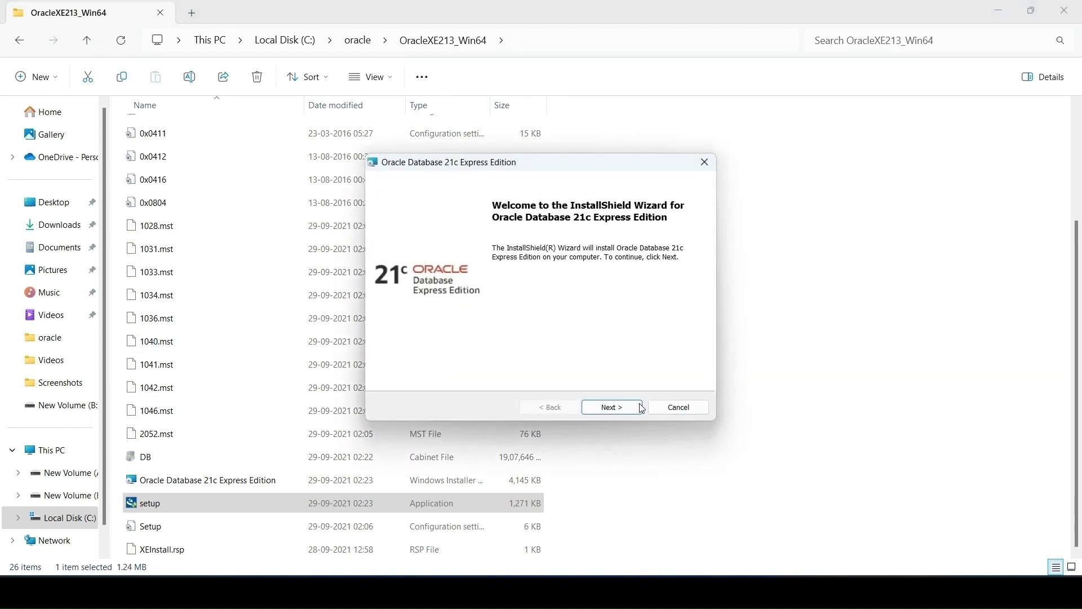
Accept the XE licence terms and advance to the destination folder step
click(639, 408)
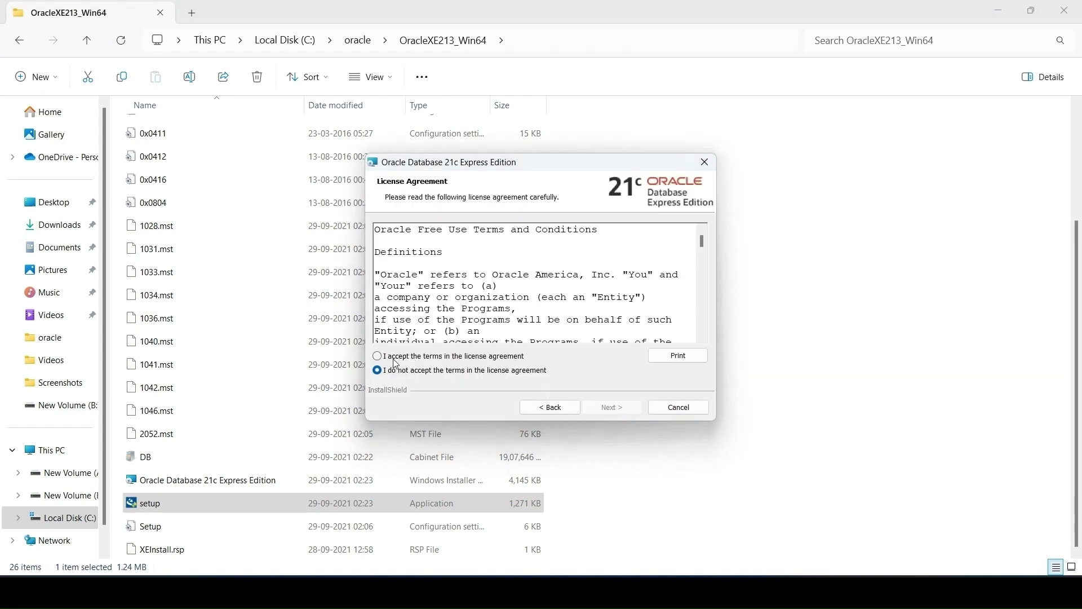
click(393, 358)
click(608, 409)
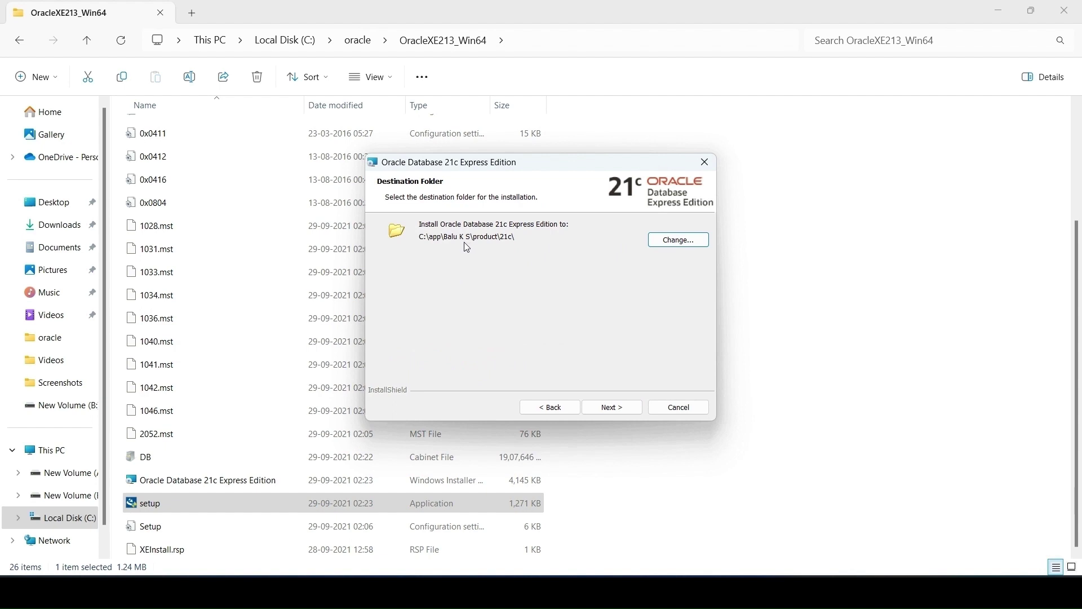
click(614, 406)
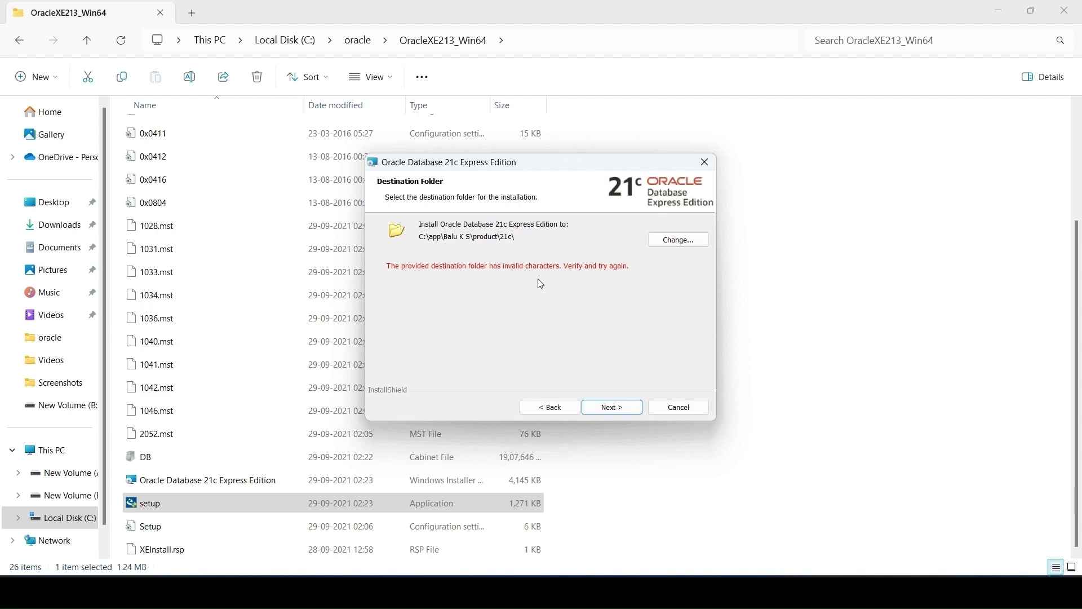
Set the install destination to C:\oracle\oracle_installation\ and continue to the password page
click(653, 243)
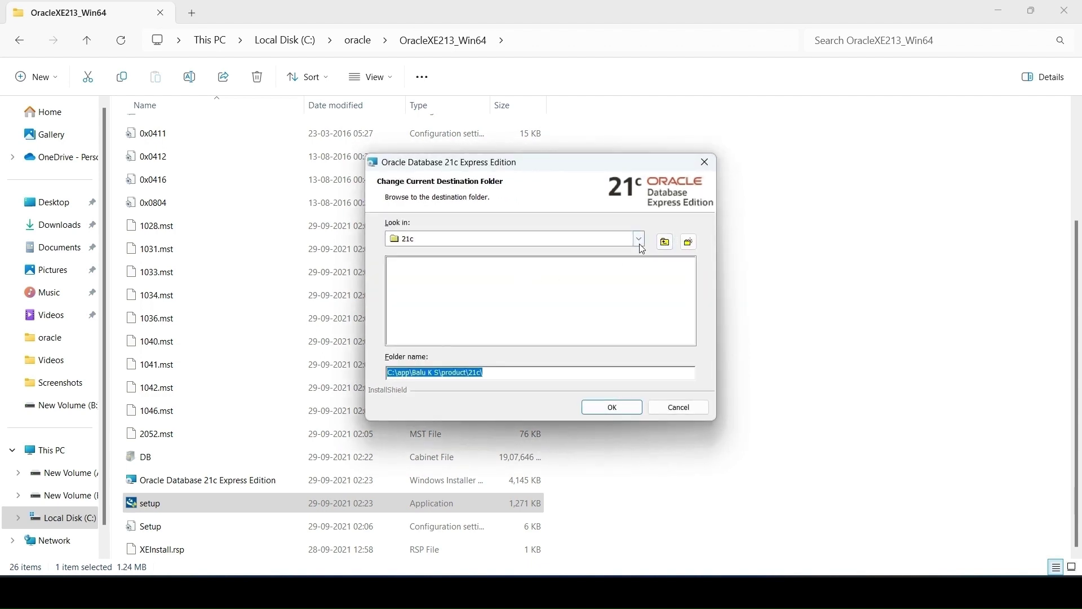
click(641, 243)
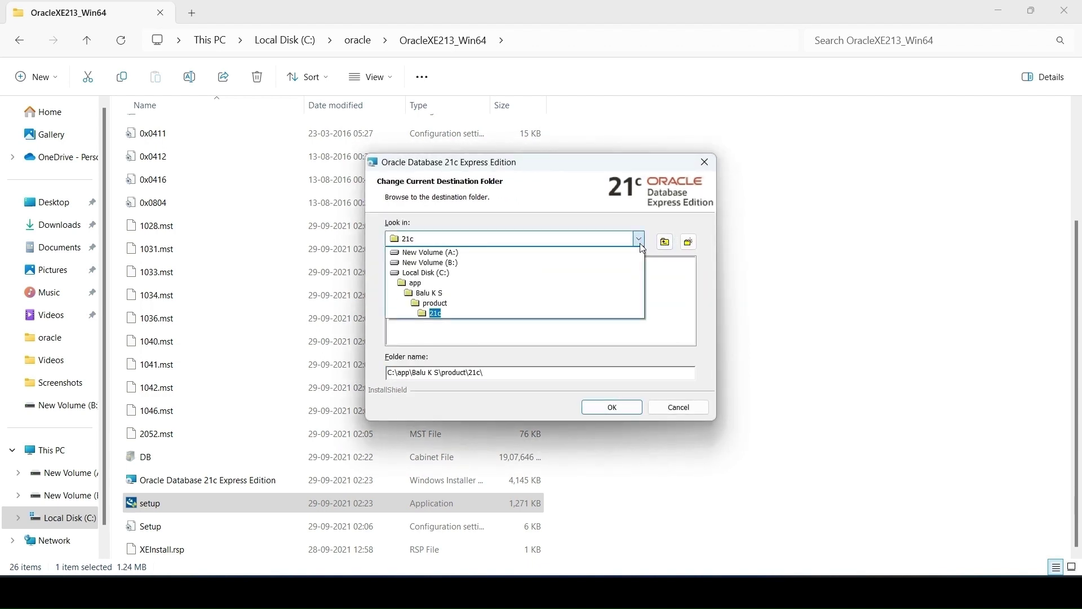
click(423, 273)
double_click(416, 274)
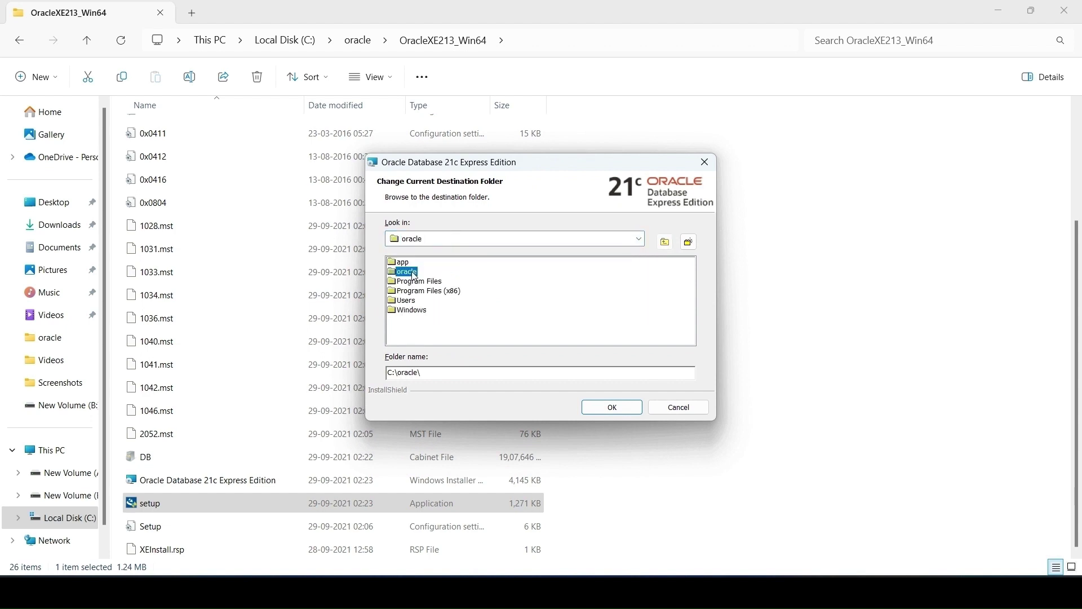
click(426, 264)
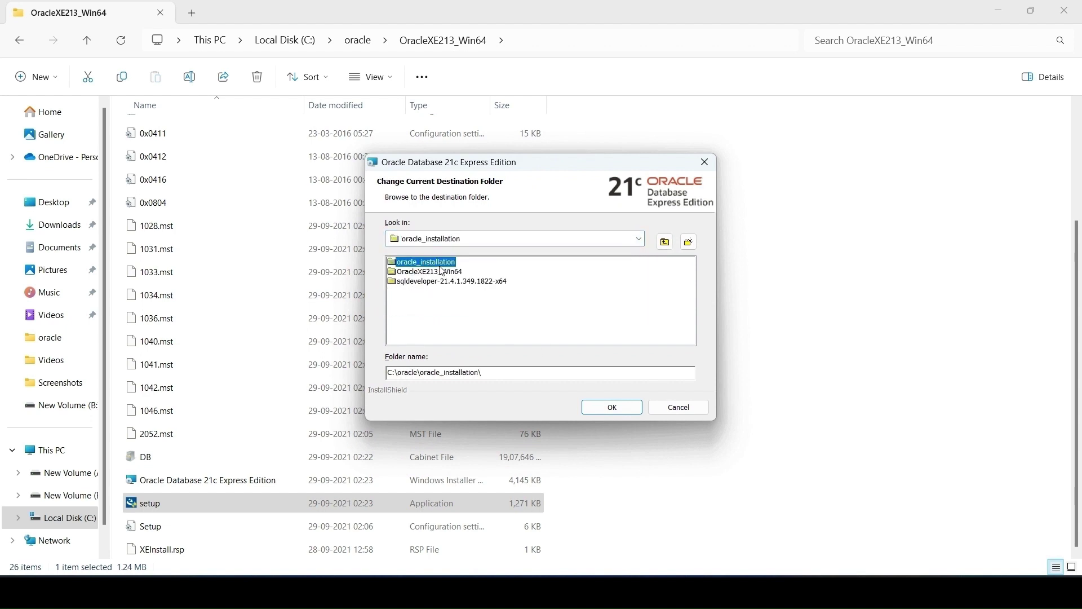
click(611, 406)
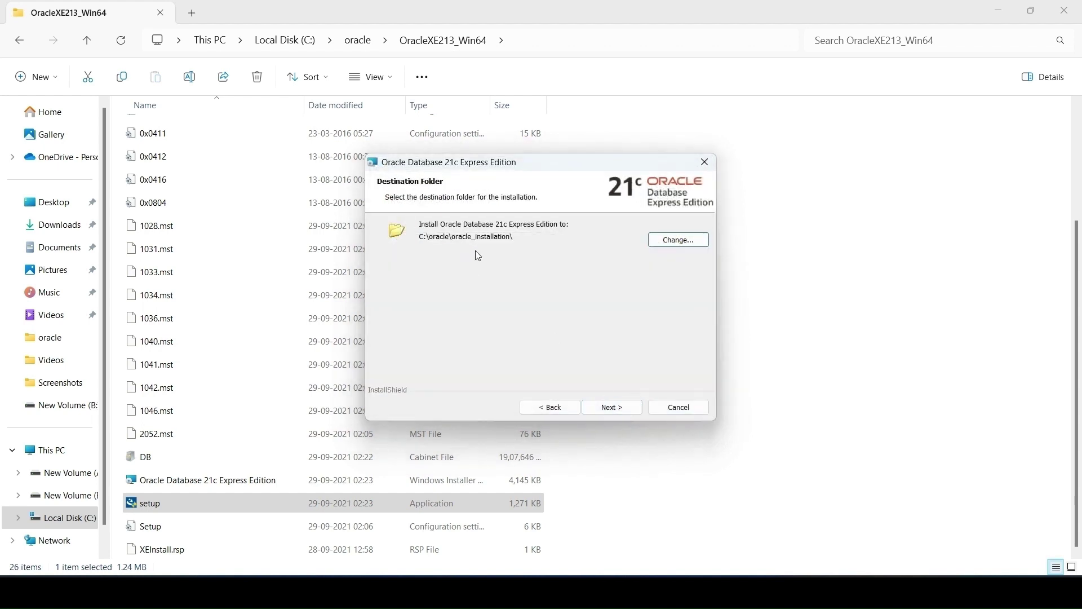
click(617, 410)
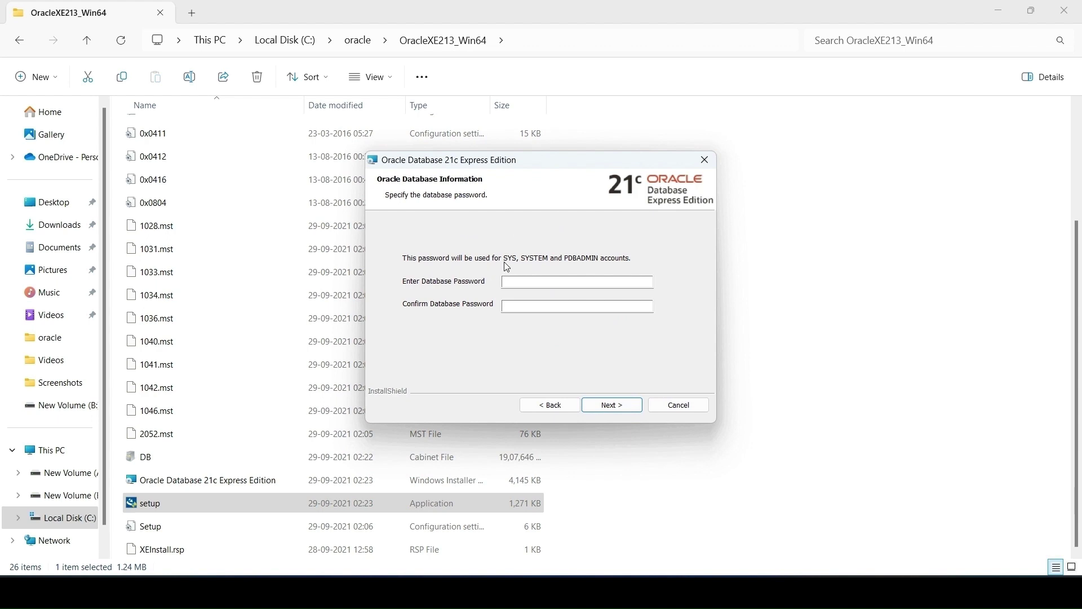
Enter and confirm the database password, then install Oracle Database 21c XE
click(556, 278)
text(•••)
click(542, 305)
click(625, 404)
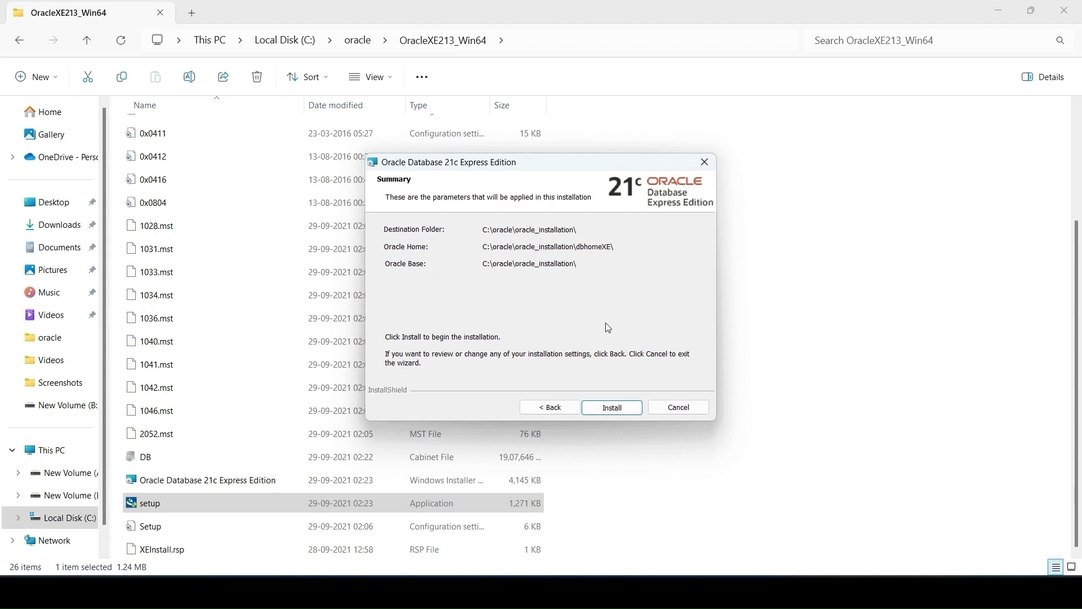
click(620, 407)
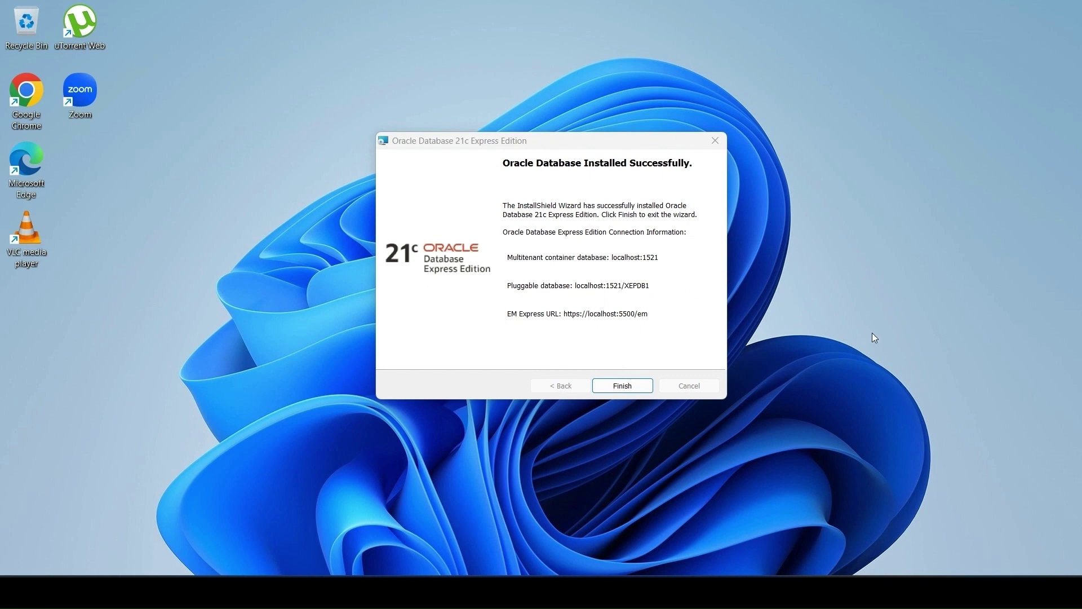
key(super+shift+s)
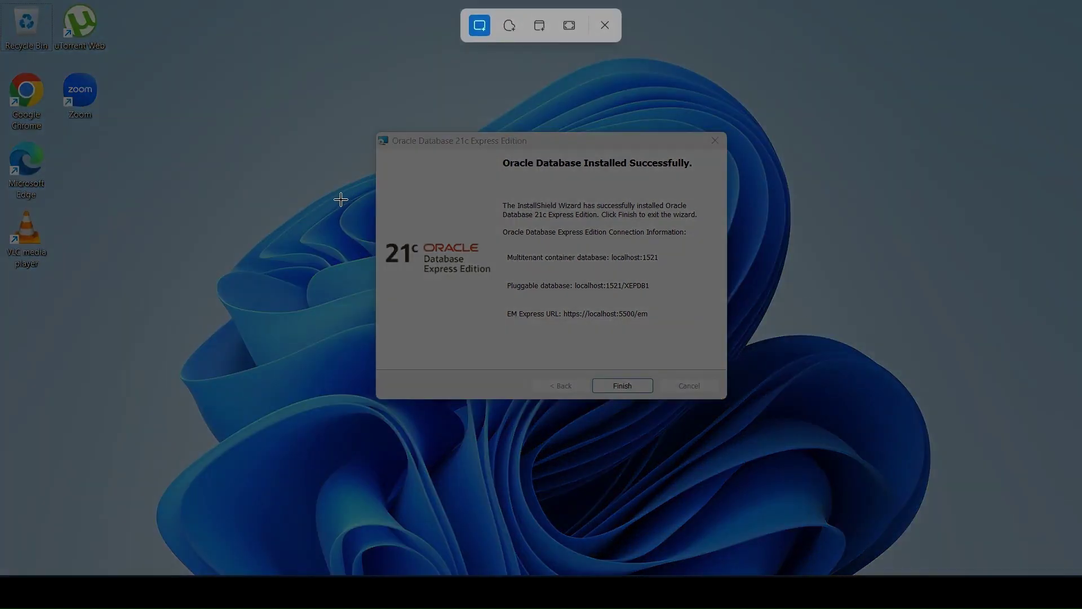
Snip the installation-success page and choose Downloads as the save location
drag(376, 133, 727, 399)
click(753, 121)
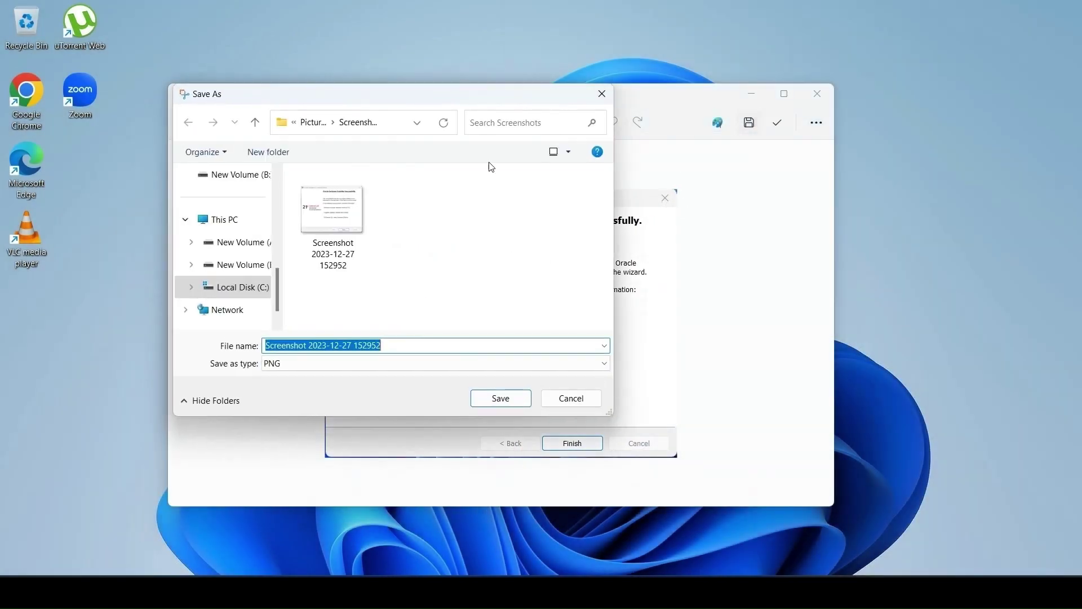
scroll(234, 286, up, 3)
scroll(237, 254, up, 2)
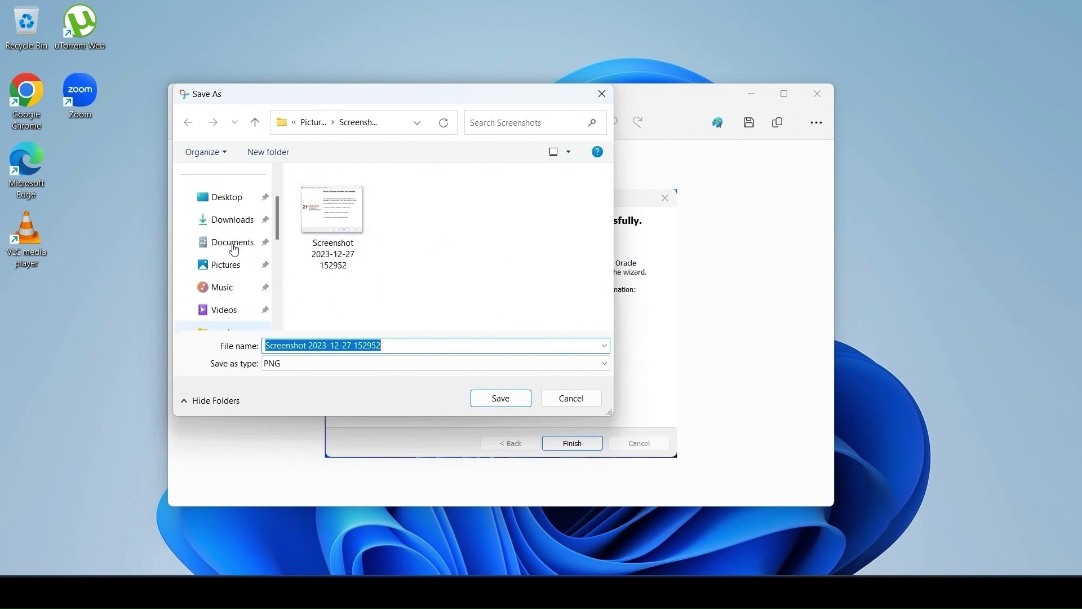
click(225, 220)
Save the screenshot as oracle_xe, then close Snipping Tool and the installer
double_click(400, 342)
key(BackSpace)
key(BackSpace)
key(BackSpace)
key(BackSpace)
key(BackSpace)
key(BackSpace)
key(BackSpace)
key(BackSpace)
key(BackSpace)
key(BackSpace)
key(BackSpace)
key(BackSpace)
key(BackSpace)
key(BackSpace)
key(BackSpace)
key(BackSpace)
key(BackSpace)
key(BackSpace)
key(BackSpace)
key(BackSpace)
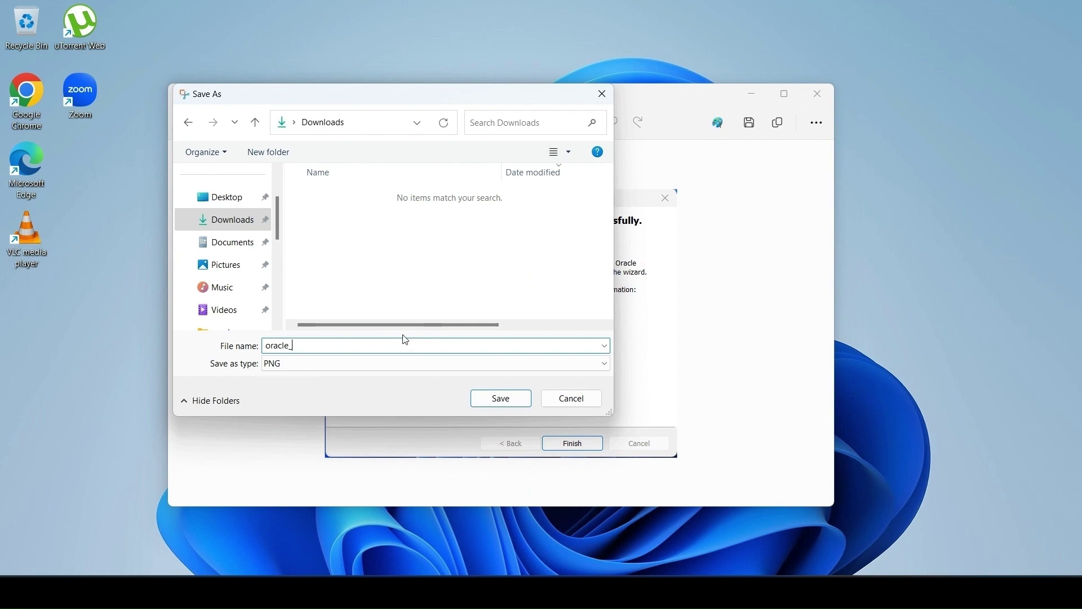
click(511, 398)
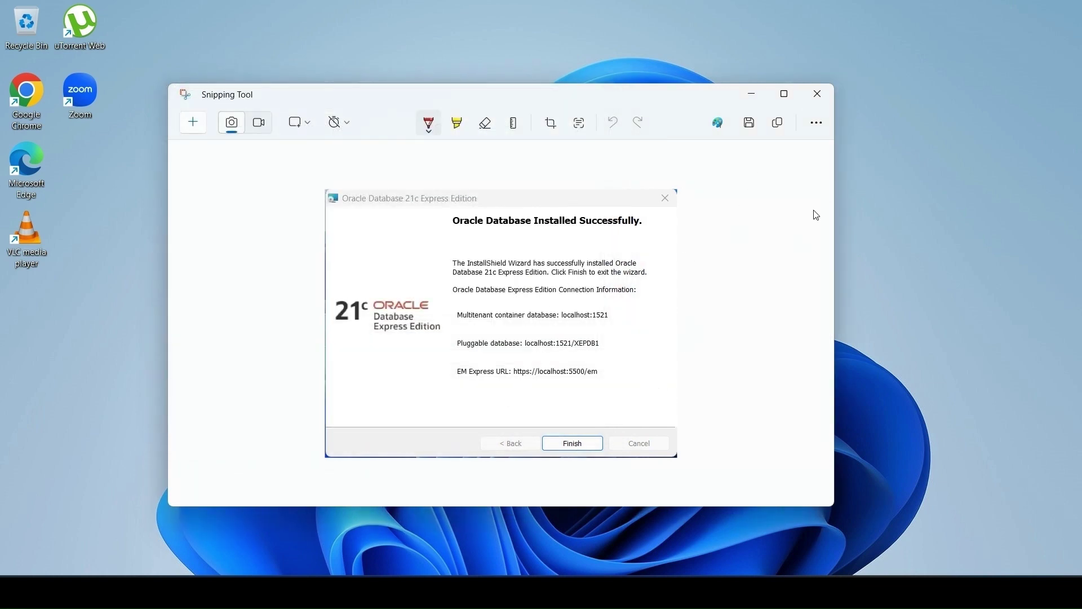
click(817, 93)
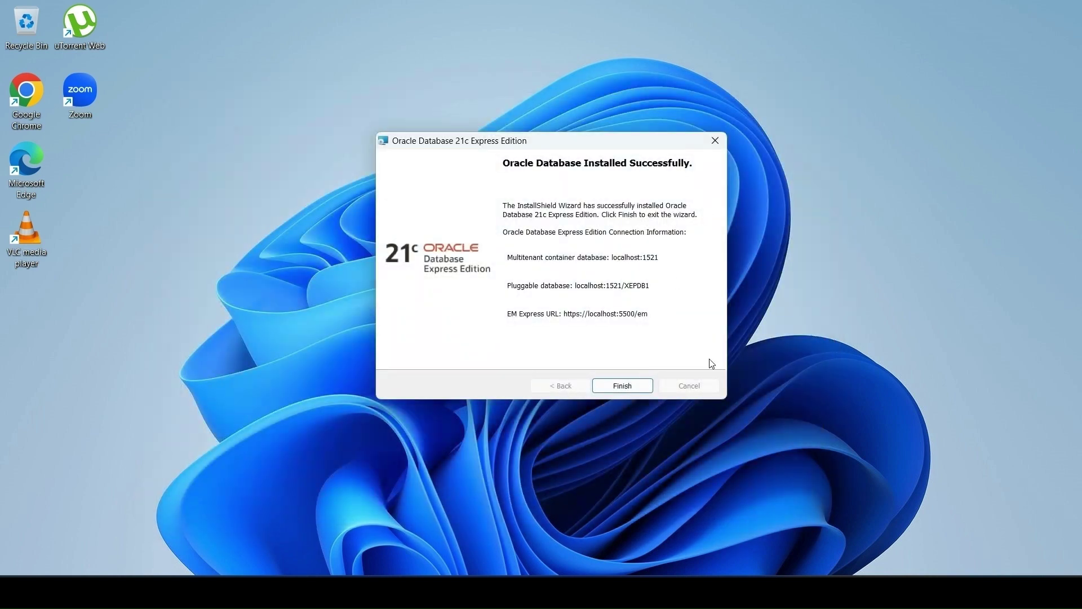
click(647, 386)
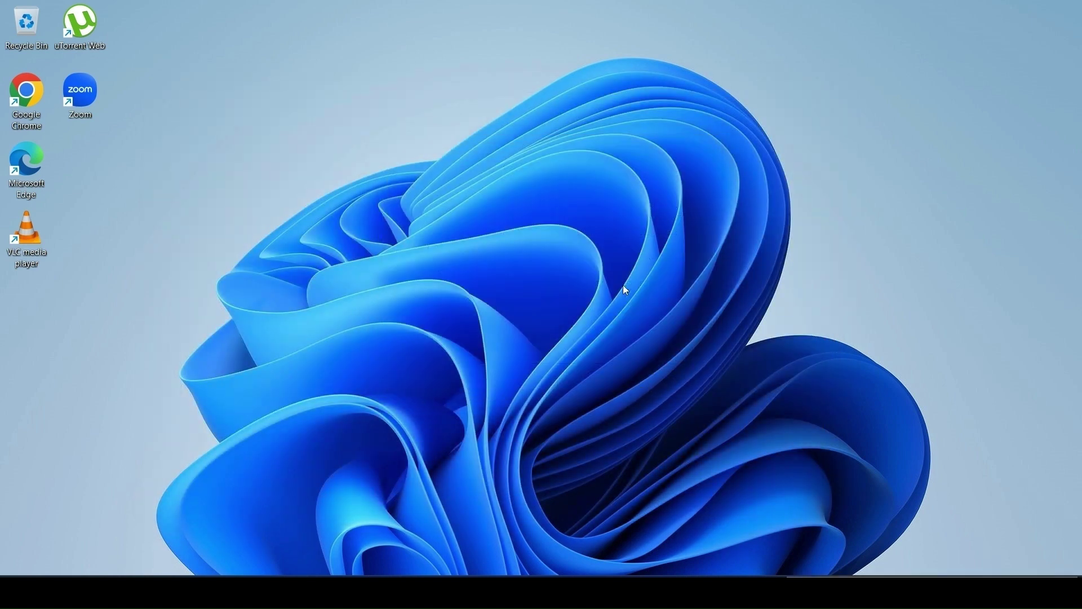
Browse to C:\oracle\sqldeveloper-21.4.1.349.1822-x64\sqldeveloper in File Explorer
key(super+e)
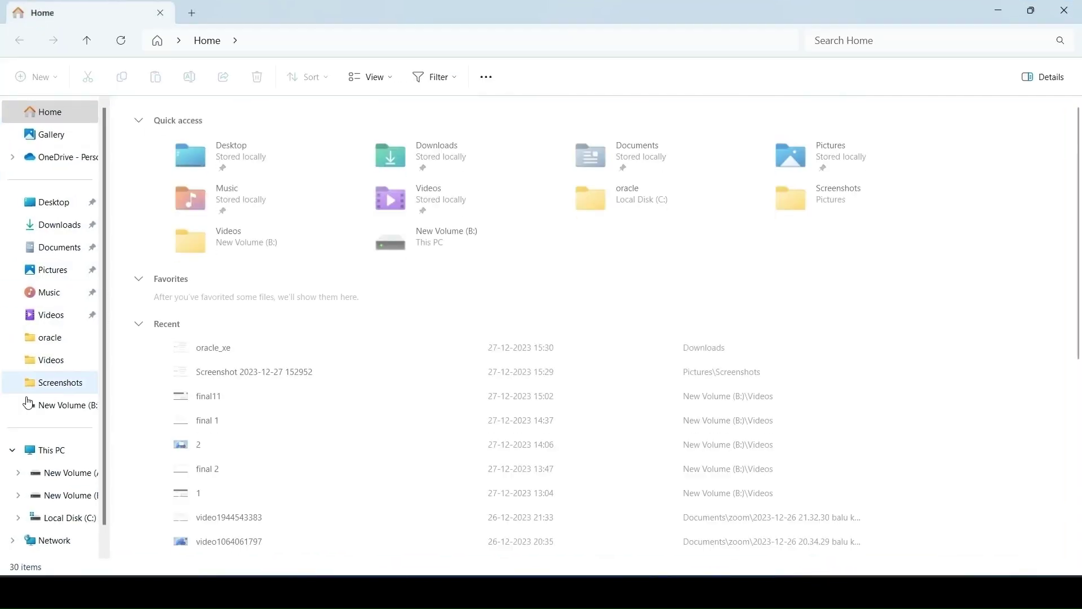
click(80, 517)
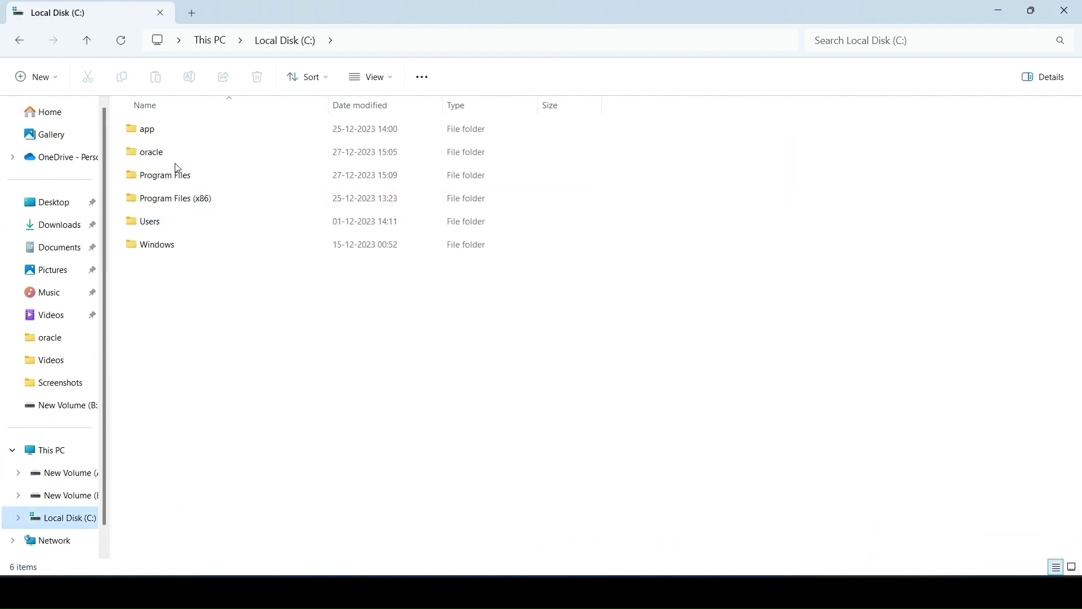
click(175, 160)
click(205, 182)
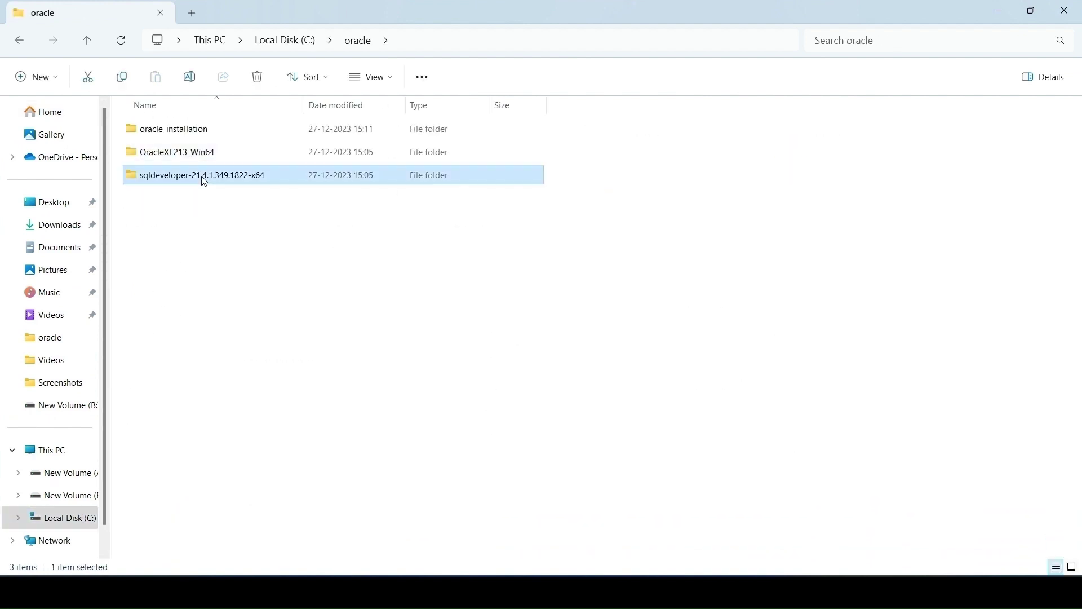
double_click(205, 182)
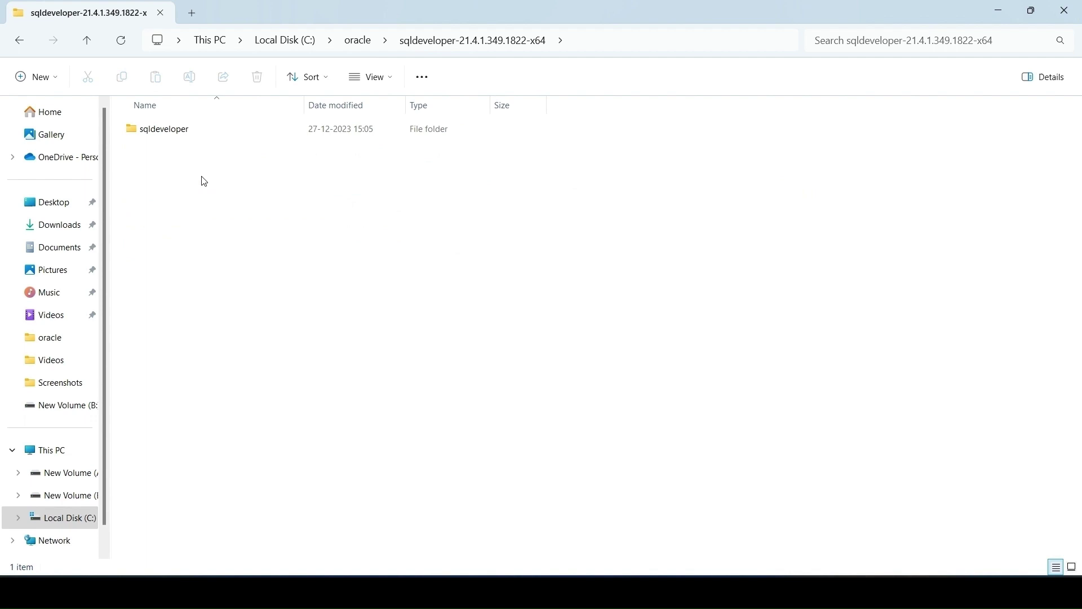
click(184, 133)
double_click(184, 133)
Launch sqldeveloper.exe to open Oracle SQL Developer's Welcome Page
scroll(203, 265, down, 2)
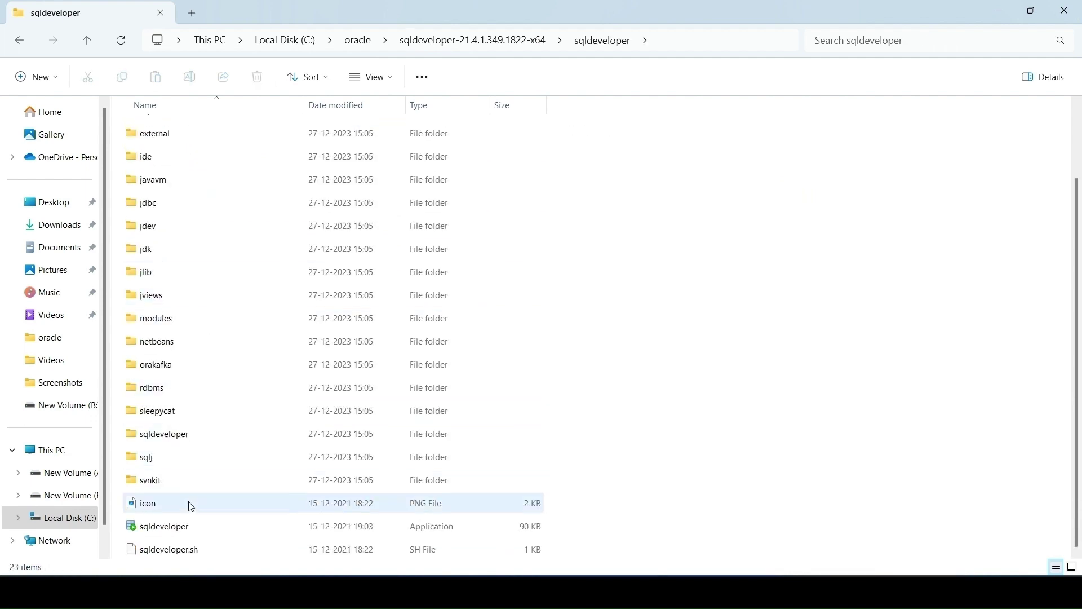
click(185, 528)
double_click(188, 530)
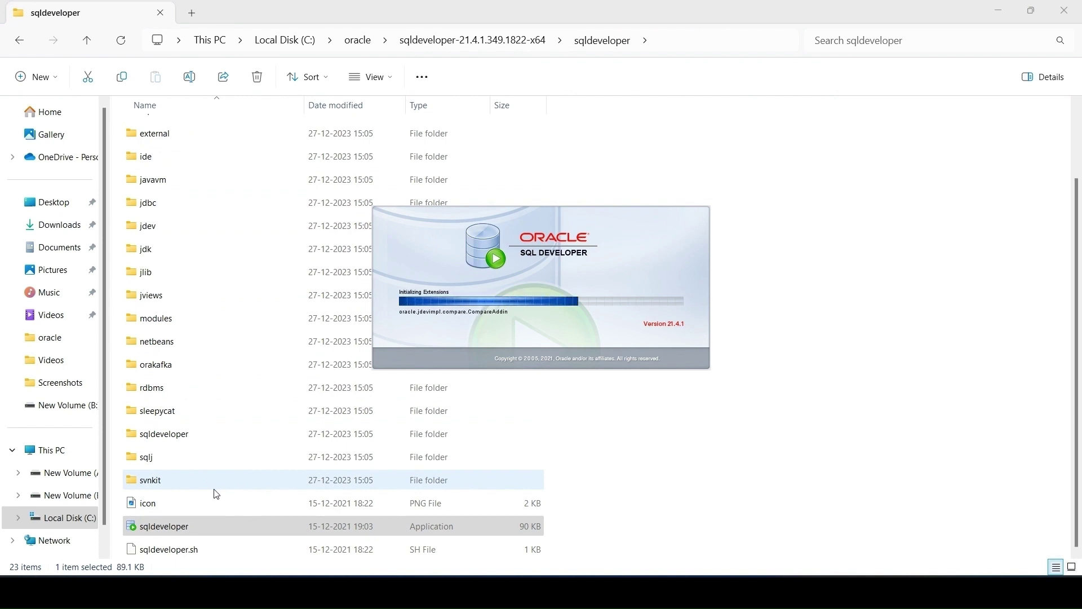
right_click(172, 523)
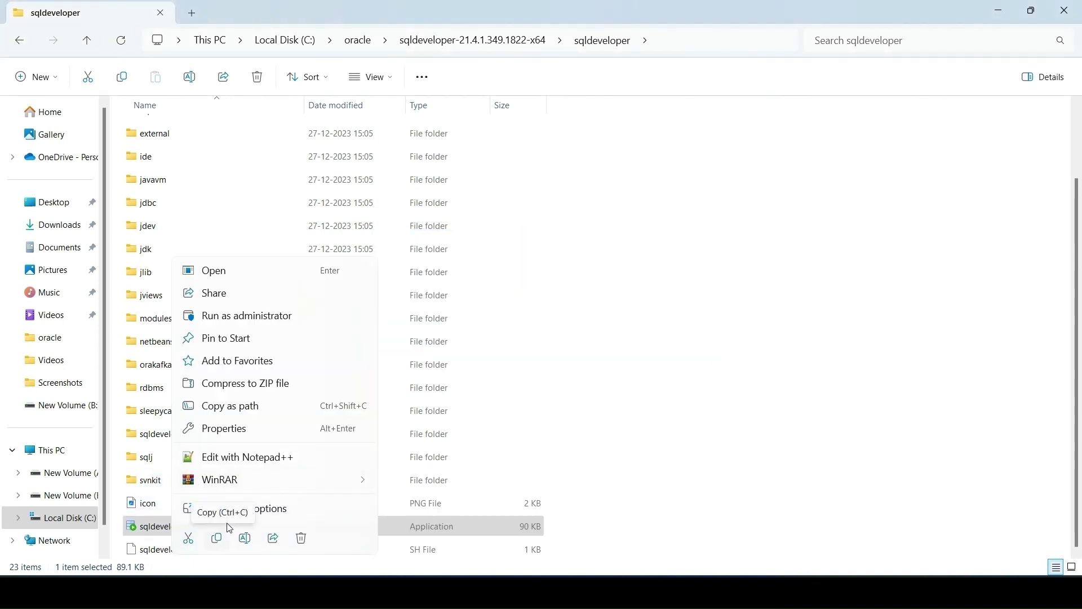
click(259, 508)
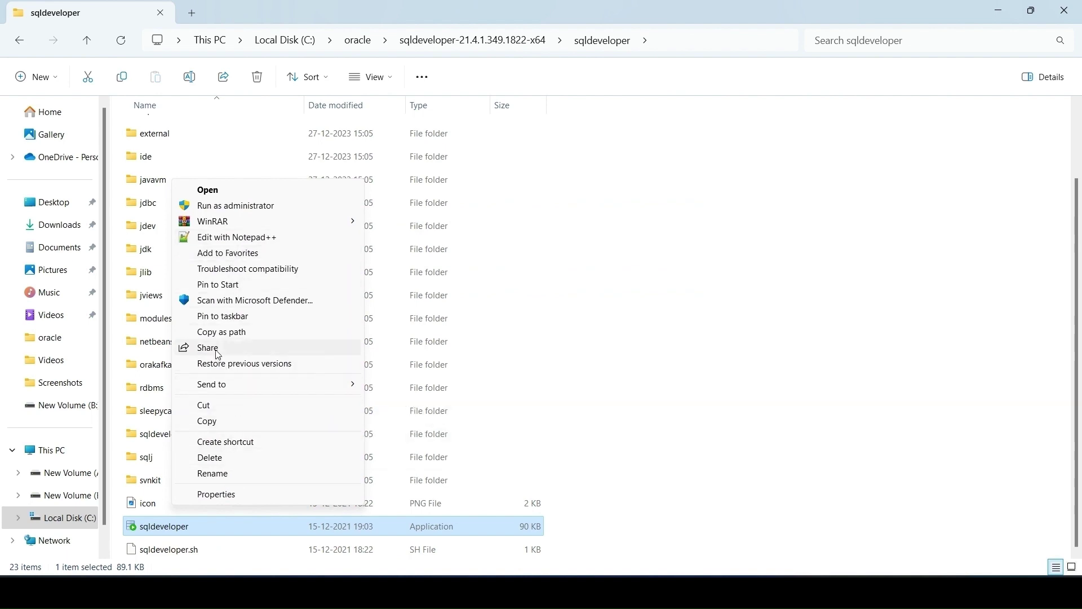
click(398, 387)
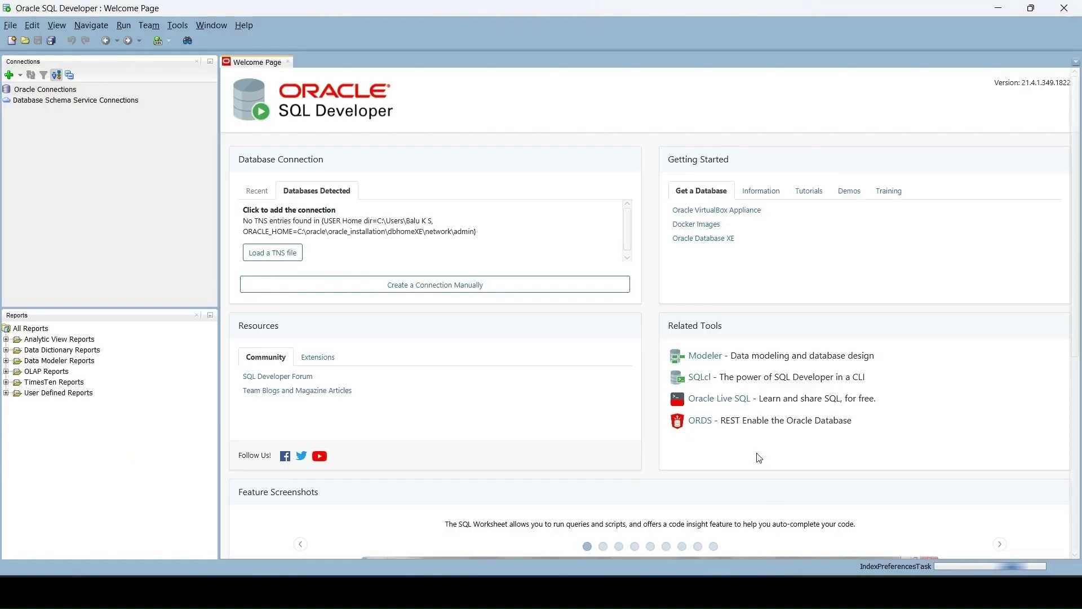
Start a new database connection using Service name XEPDB1
click(10, 75)
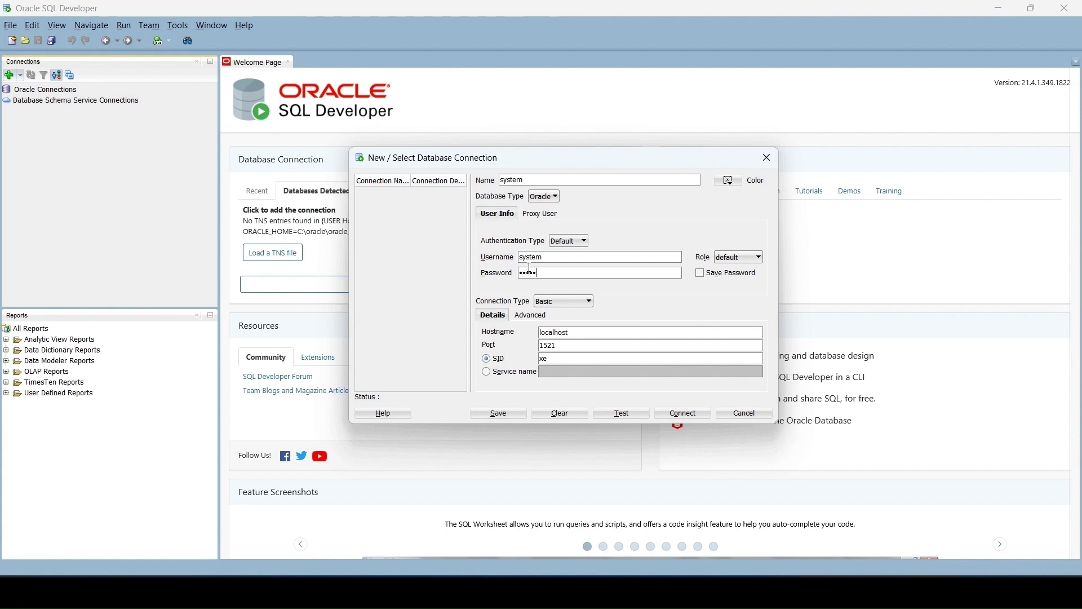
click(491, 374)
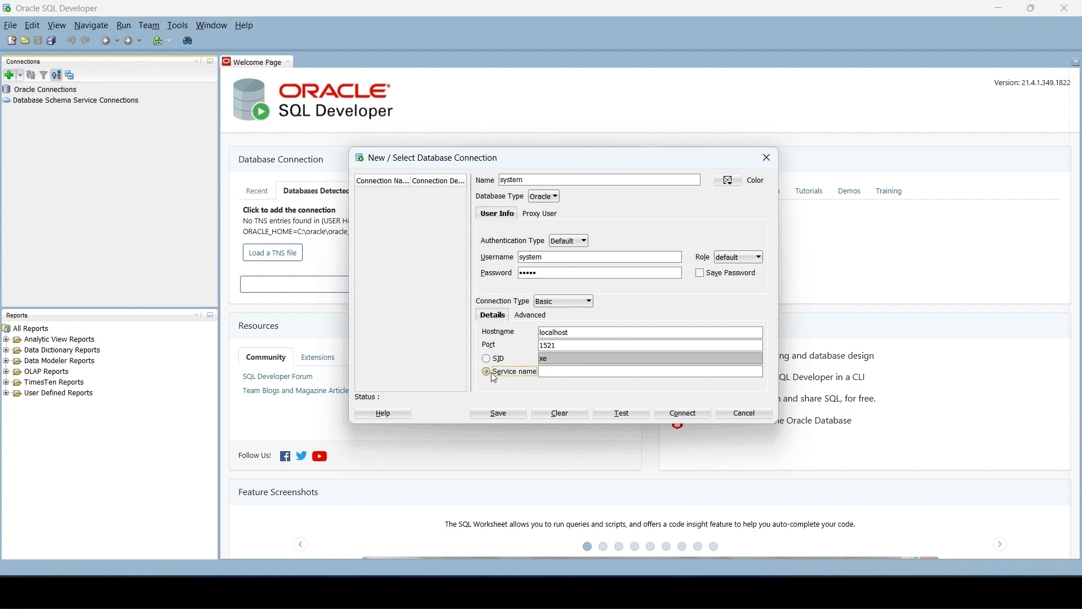
click(562, 373)
Check the saved installation screenshot, then test and connect the system connection
mouse_move(604, 592)
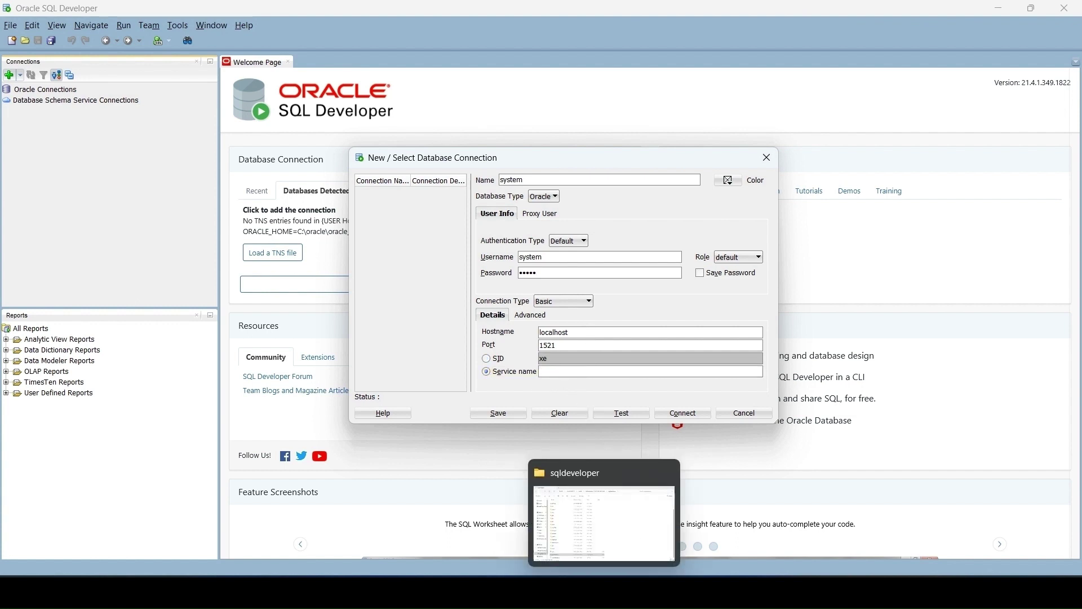
click(604, 525)
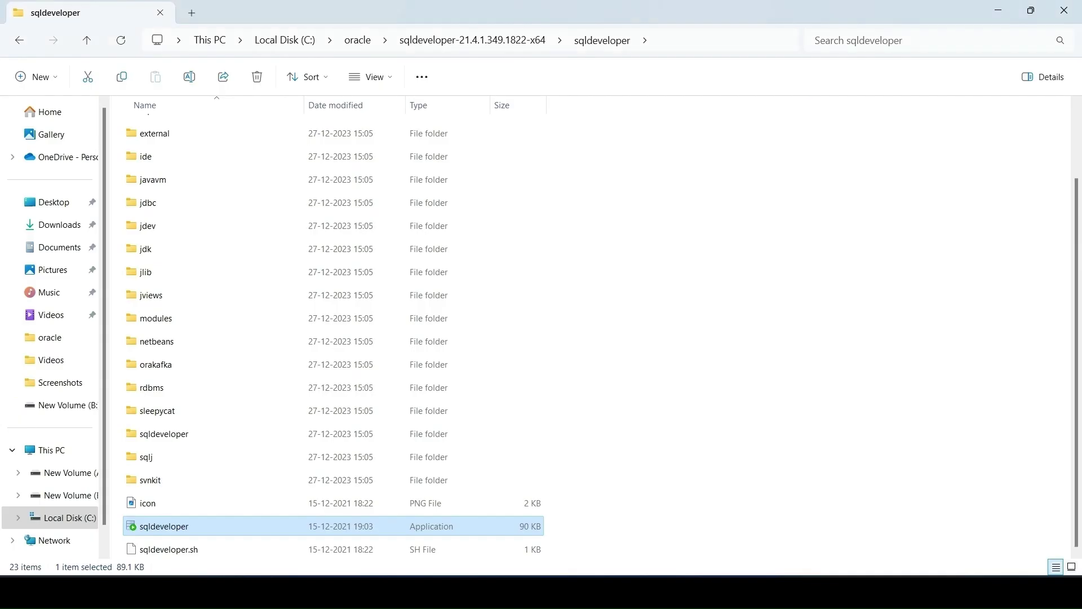
click(59, 225)
double_click(153, 144)
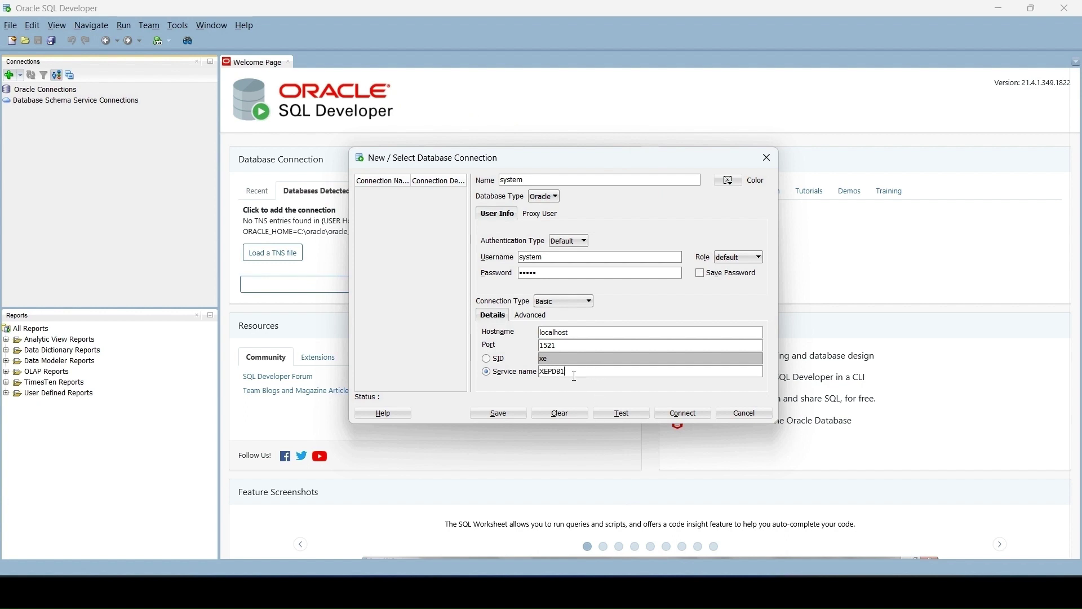
click(625, 413)
click(682, 413)
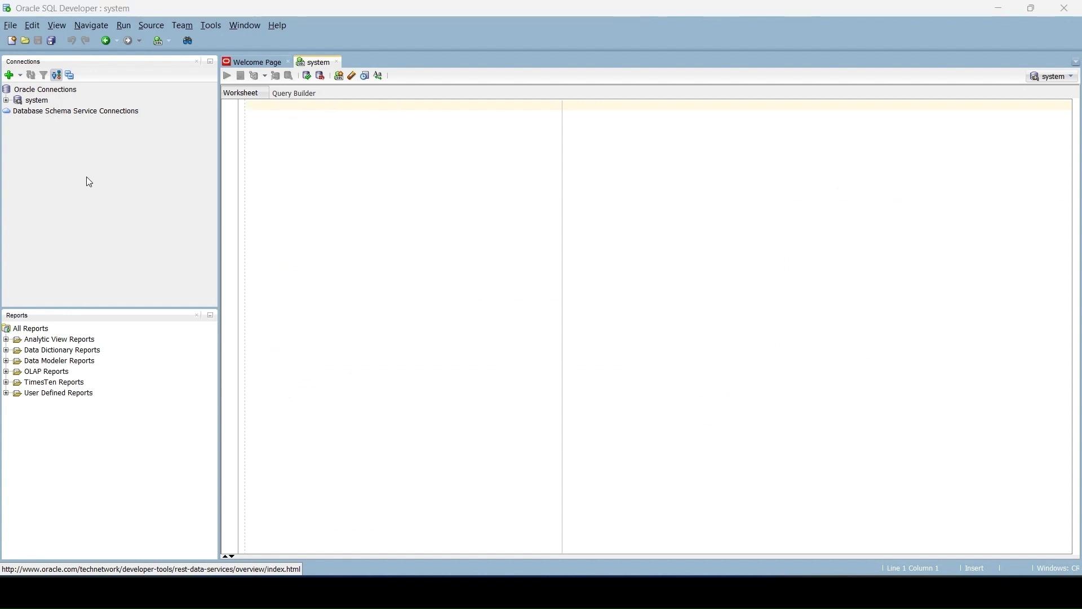
Test an hr connection to service XEPDB1, hit ORA-01017, and close the dialog
click(9, 75)
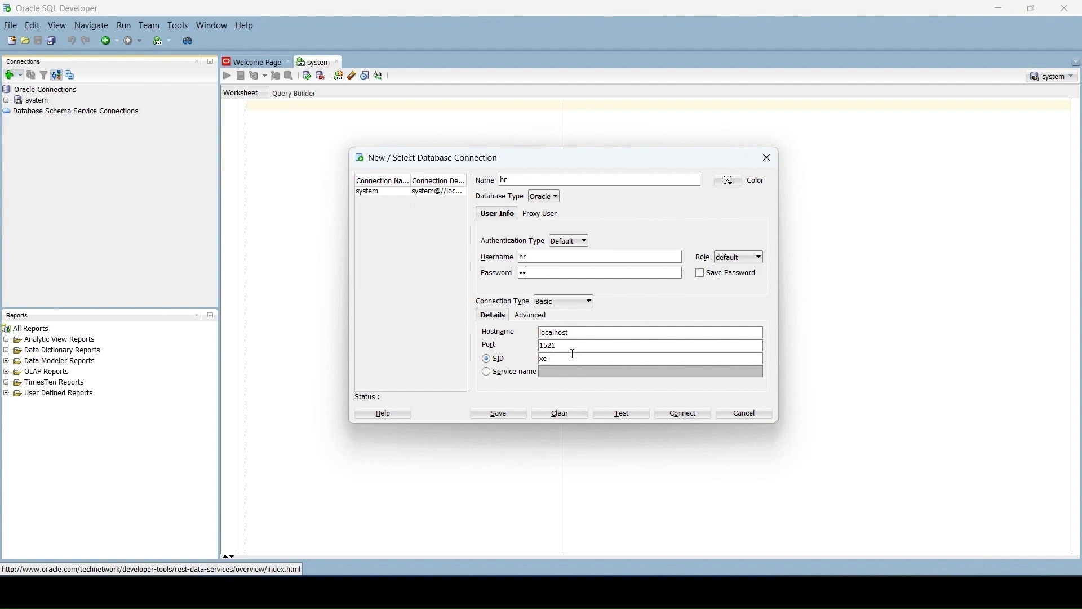
click(495, 374)
click(576, 373)
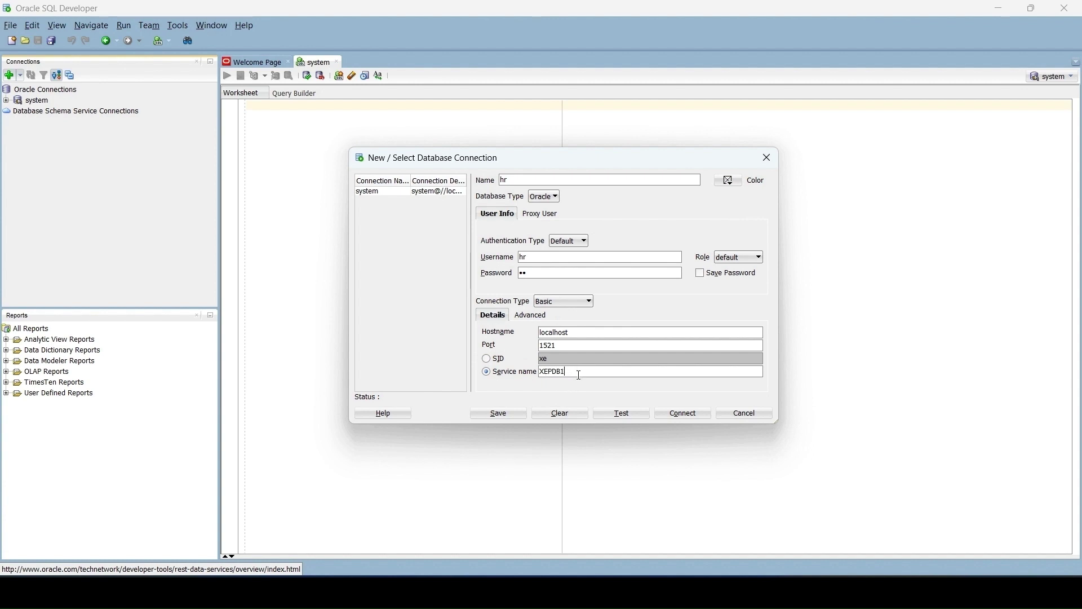
click(630, 413)
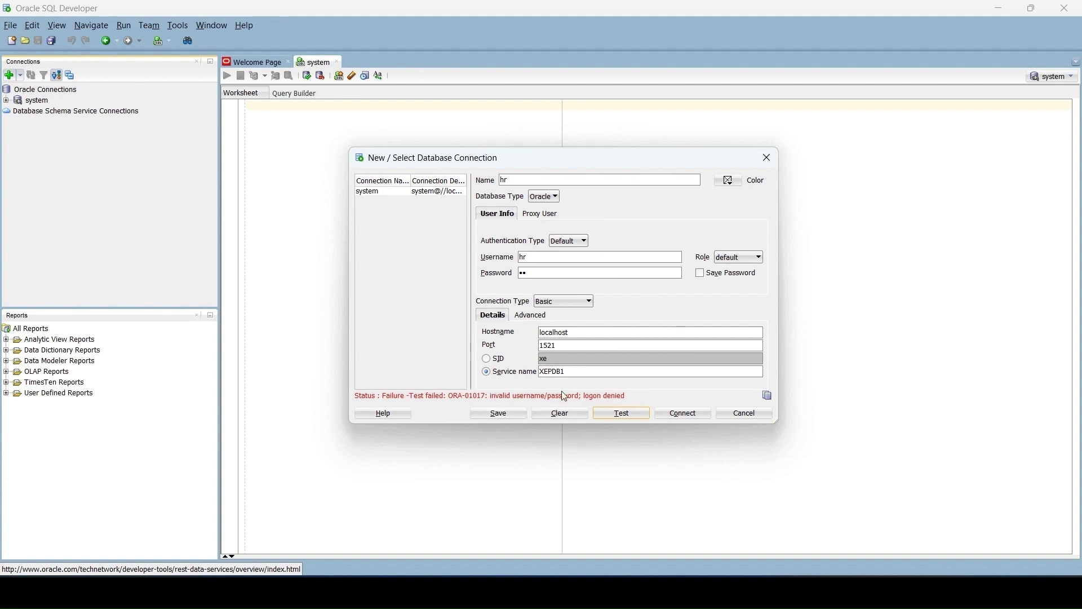
click(767, 163)
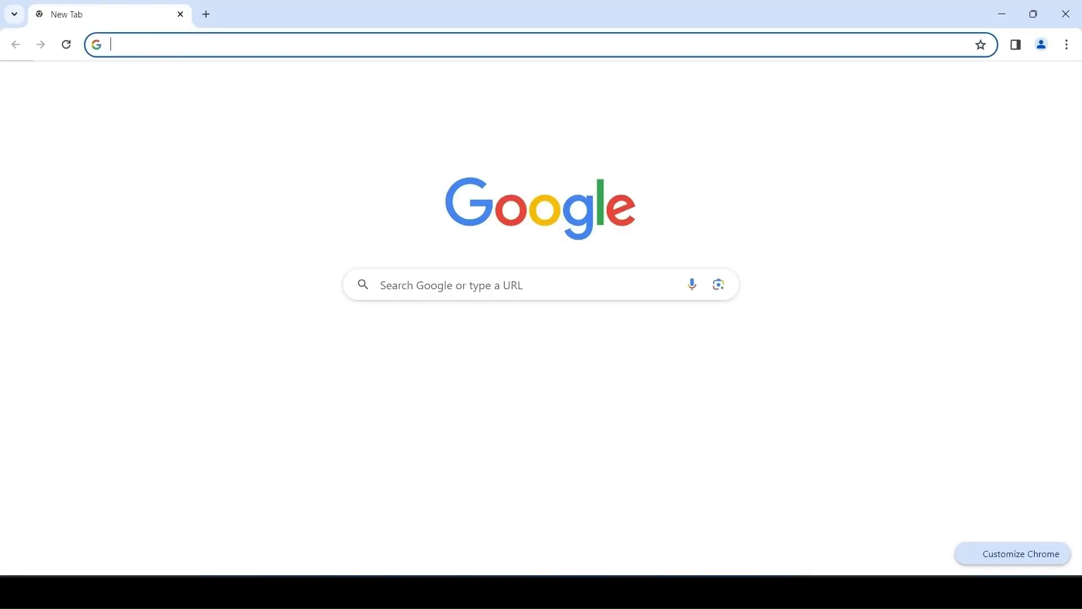
Search 'download hr schema', open Oracle's sample schemas guide, and copy its GitHub URL
text(down)
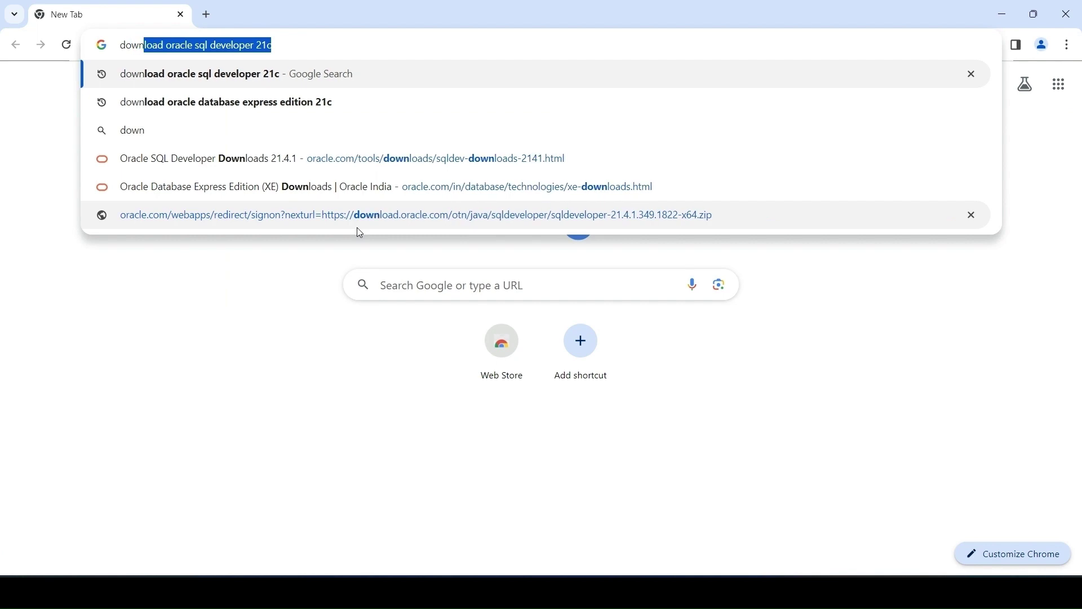
text(load )
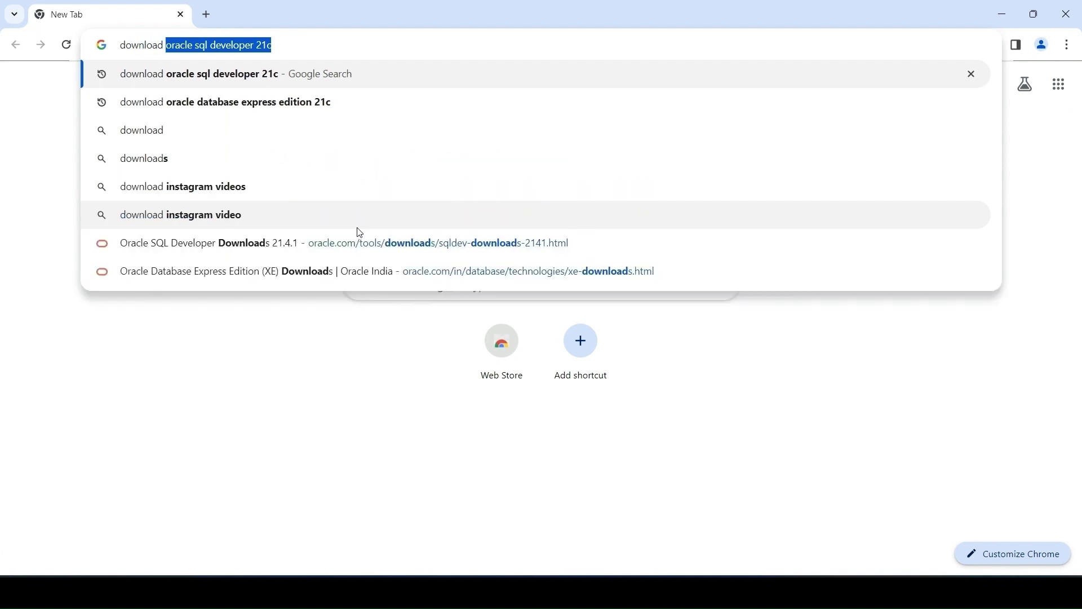
text(hr)
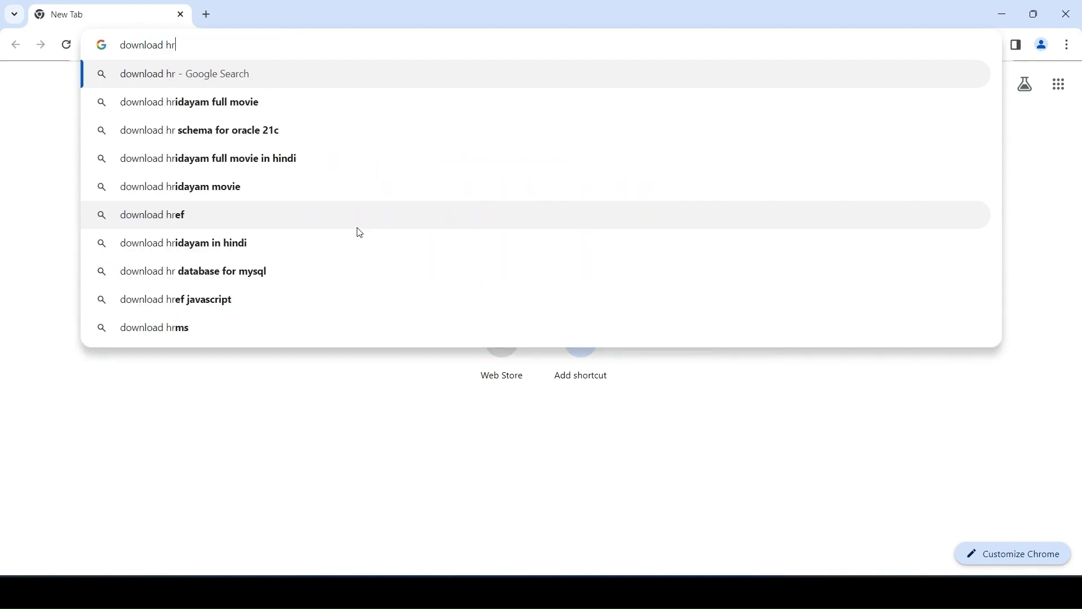
text( schema)
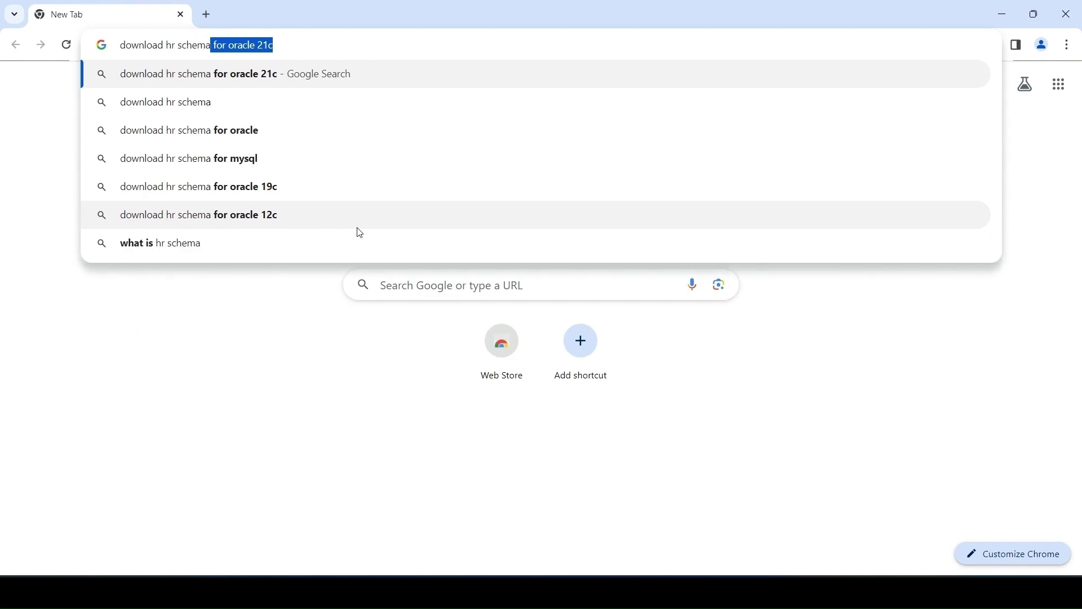
key(Right)
key(Return)
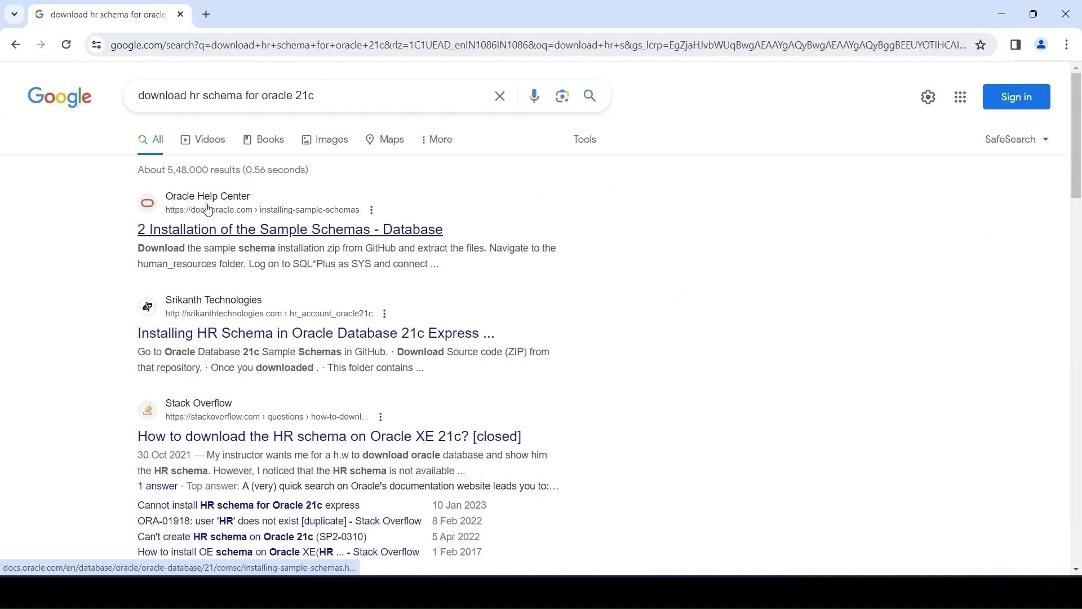
click(215, 230)
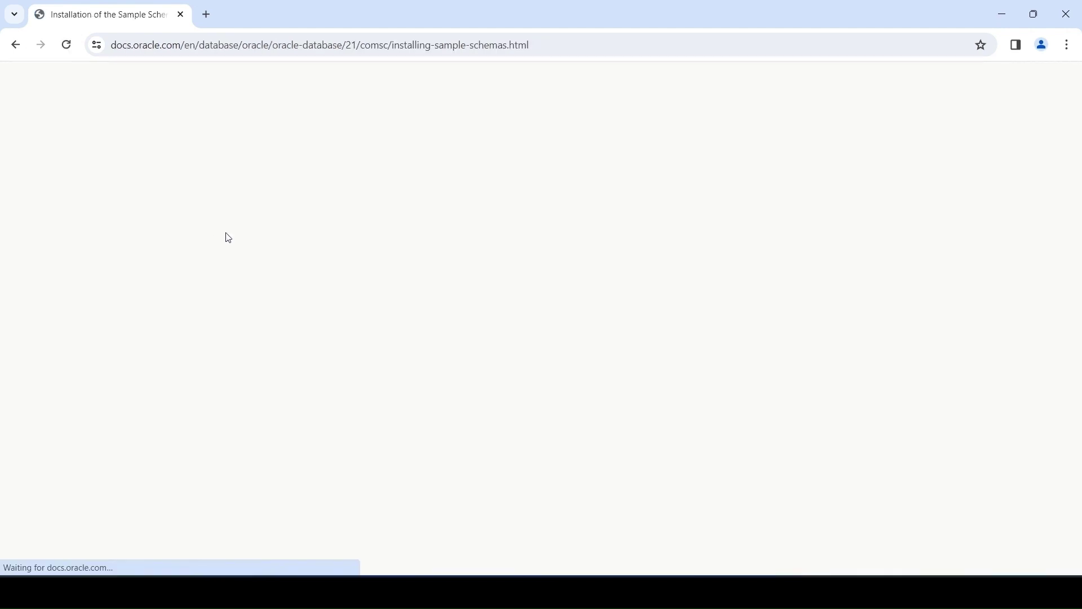
scroll(535, 323, down, 3)
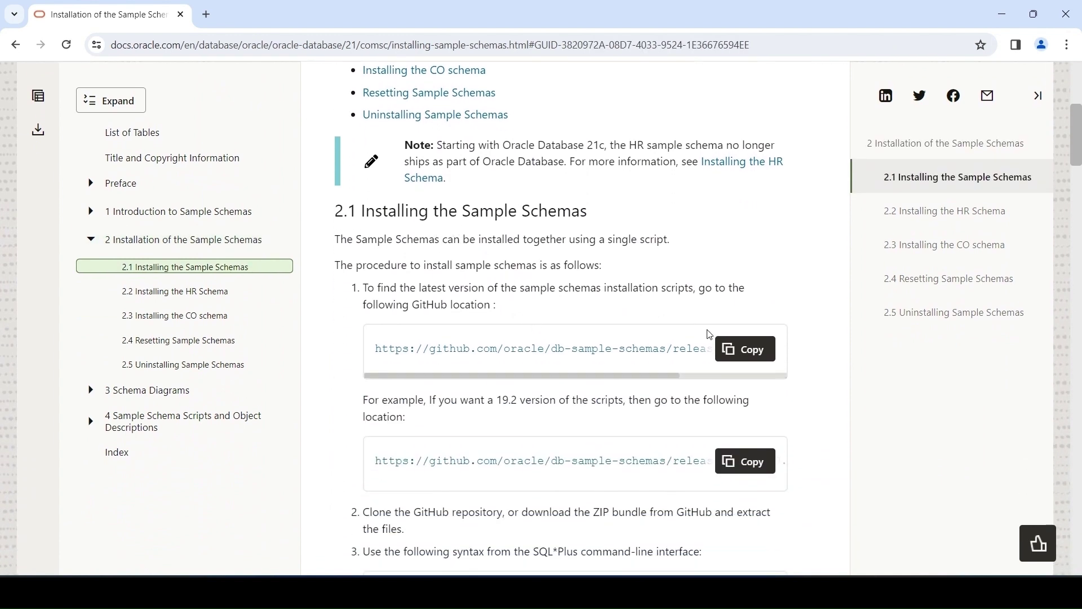
click(733, 349)
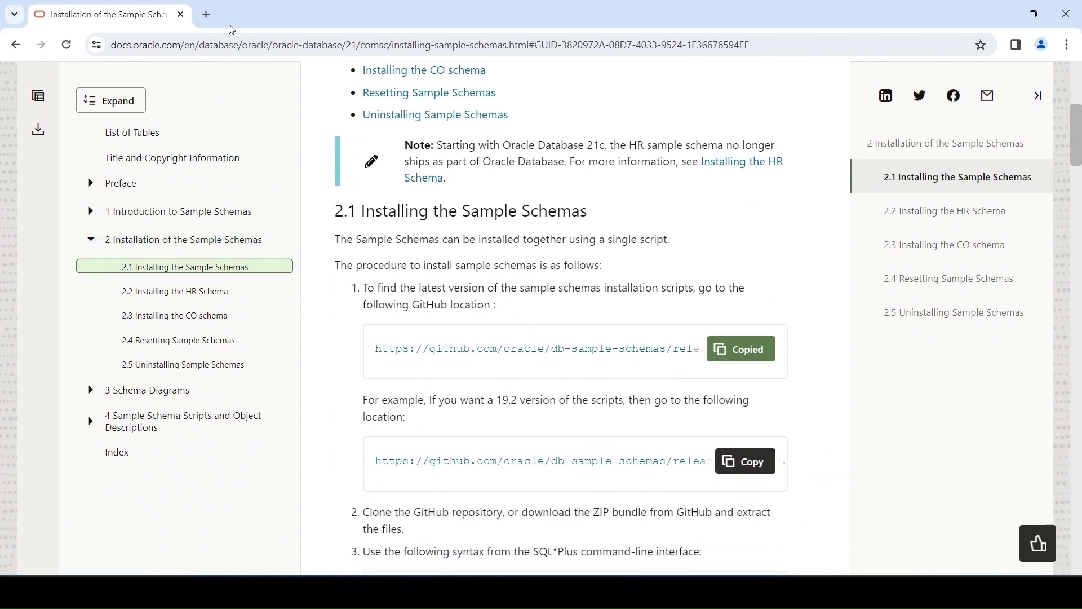
Open the GitHub release page and download db-sample-schemas-23.2.zip
click(207, 14)
key(ctrl+v)
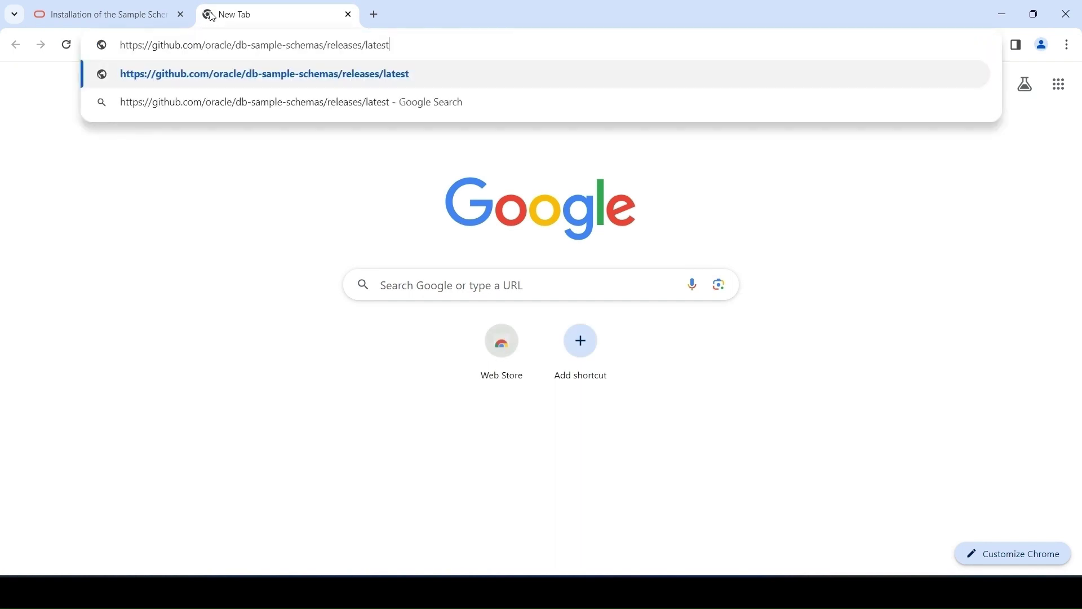
key(Return)
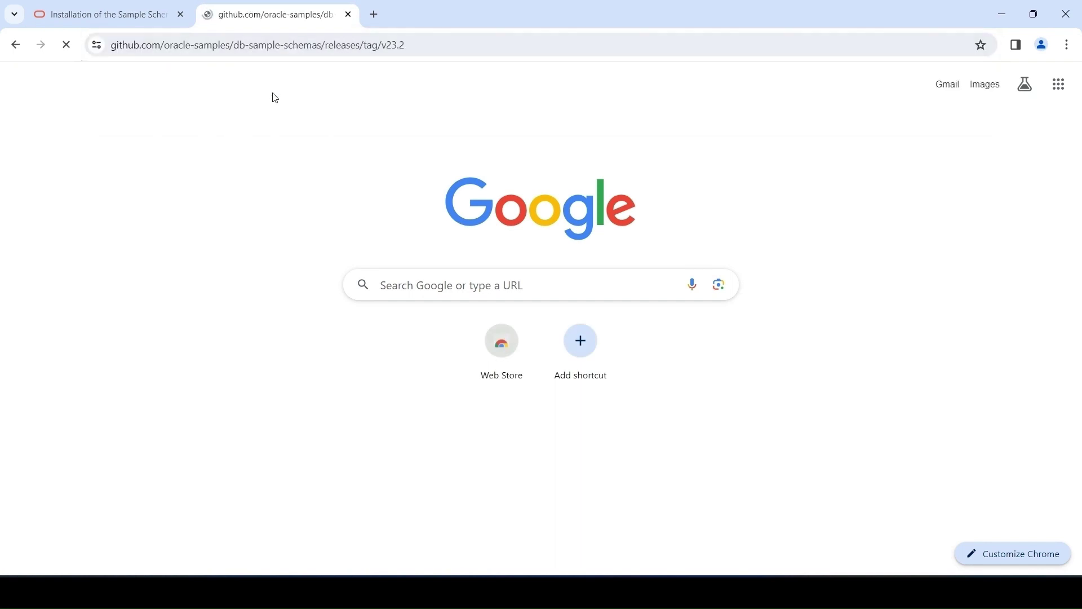
scroll(421, 311, down, 3)
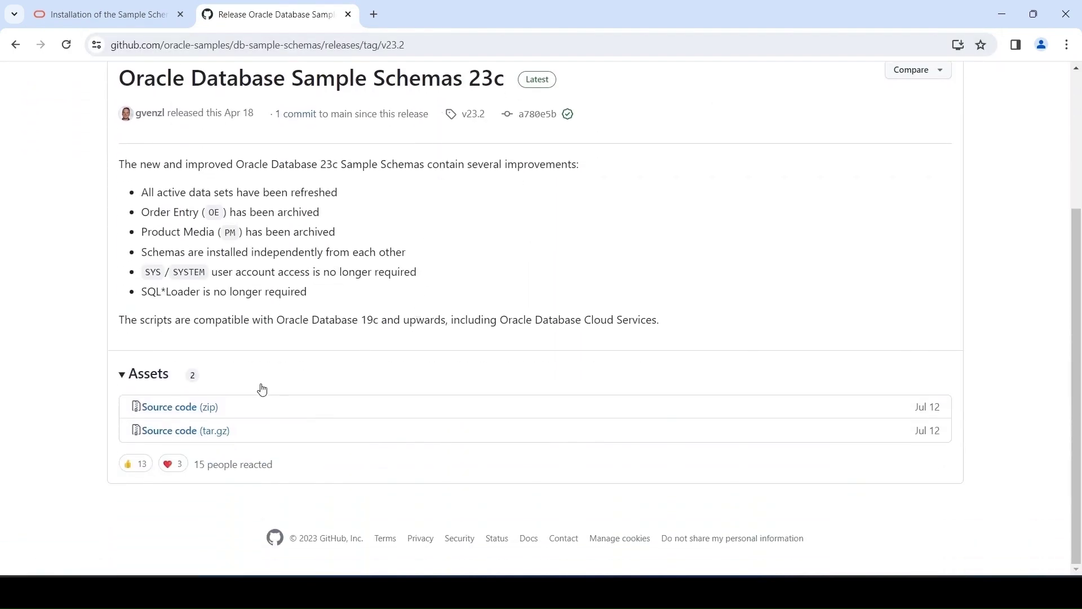
click(172, 408)
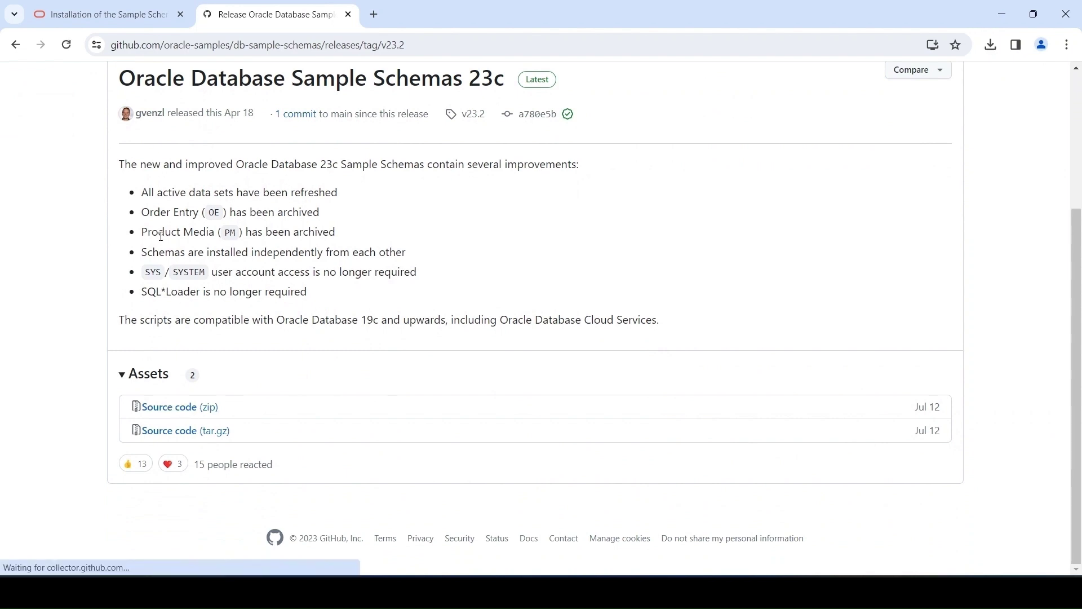
click(994, 49)
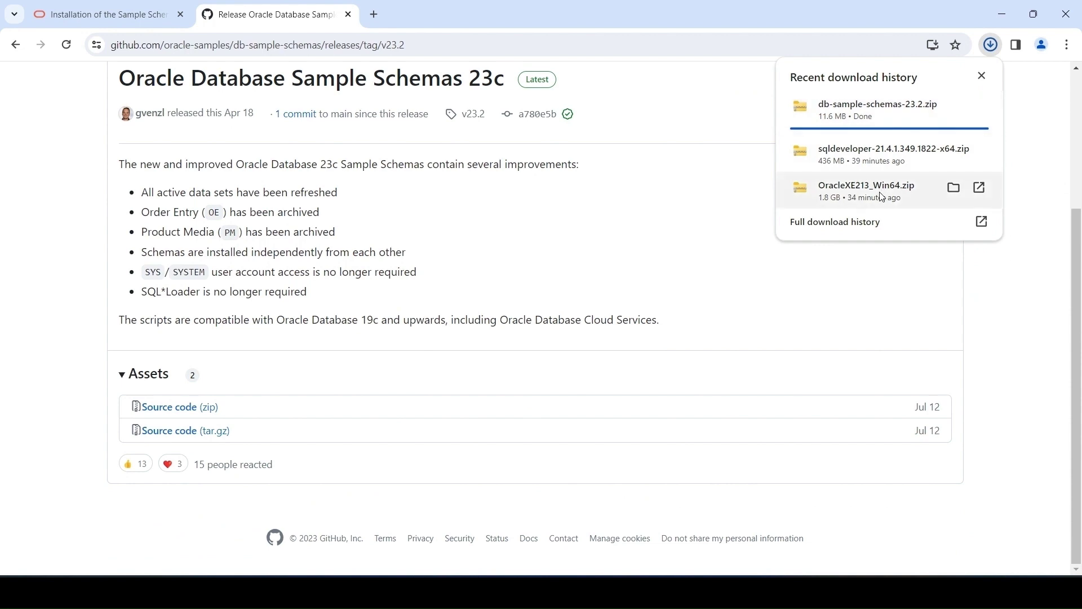
Copy the db-sample-schemas-23.2 zip in File Explorer and go to the C: drive
key(alt+Tab)
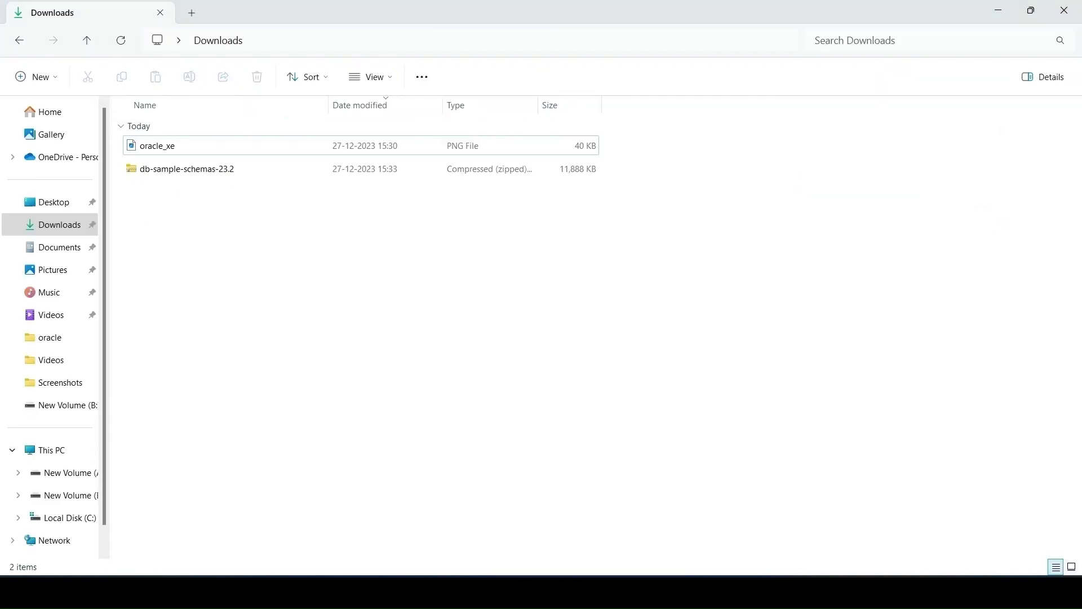
click(186, 170)
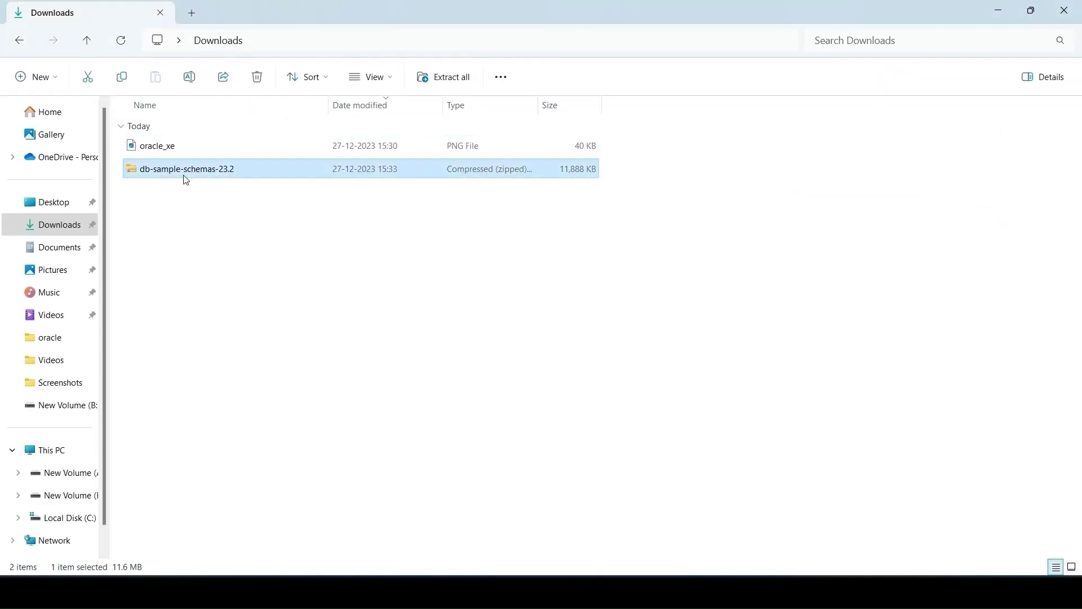
key(ctrl+c)
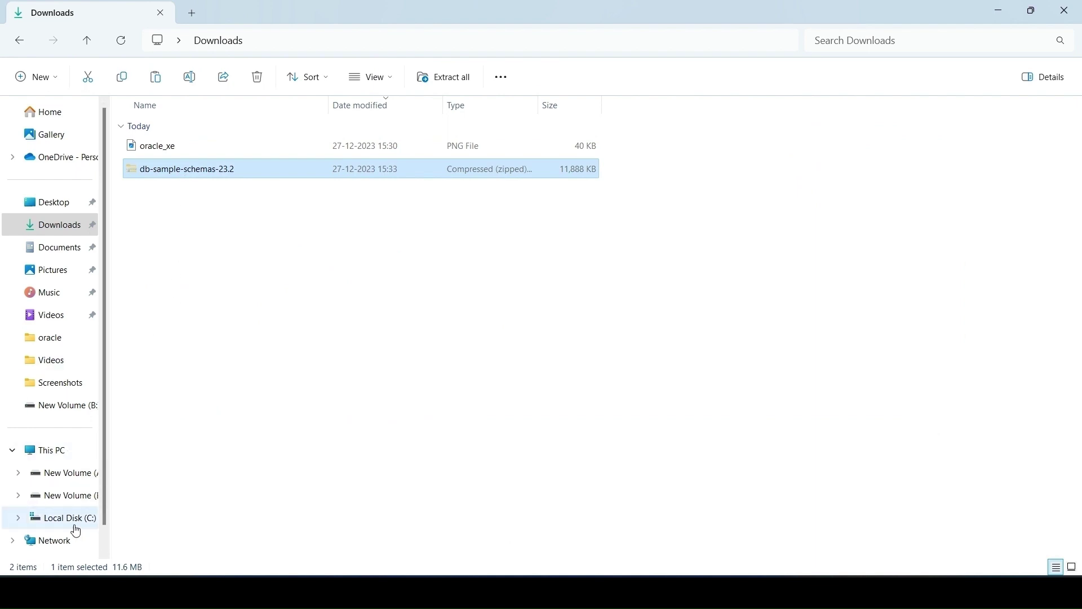
click(77, 523)
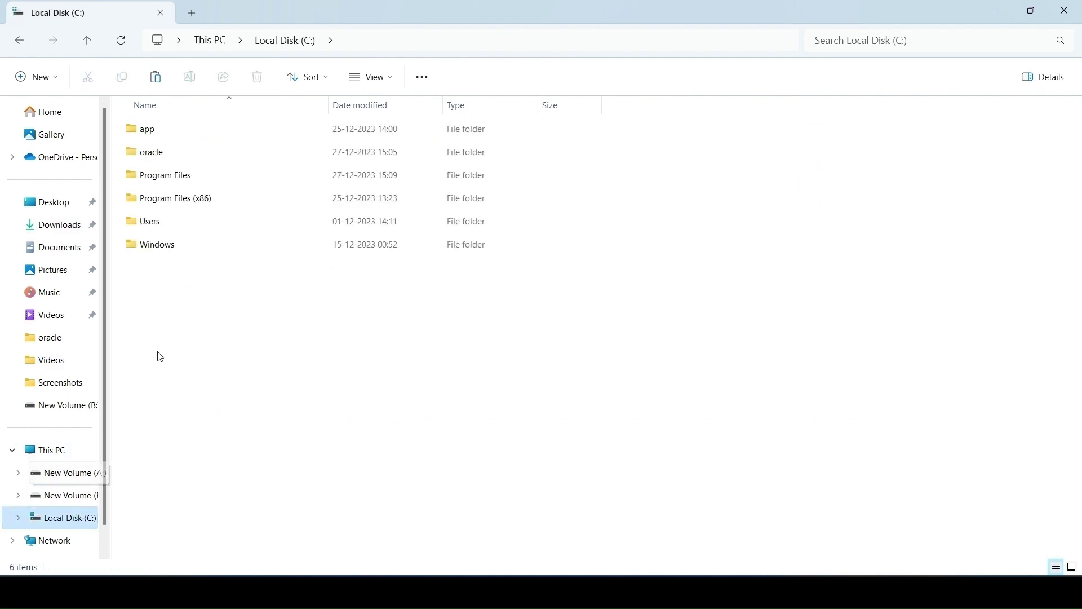
Paste the sample schemas zip into C:\oracle, extract it to db-sample-schemas-23.2, then delete the zip
double_click(159, 153)
key(ctrl+v)
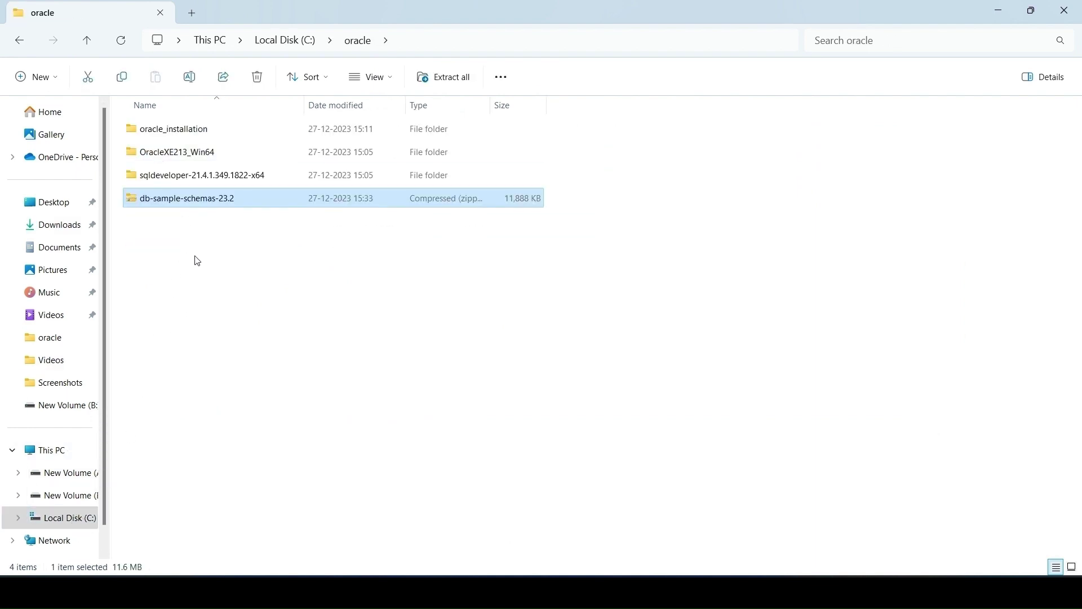
right_click(203, 204)
mouse_move(361, 455)
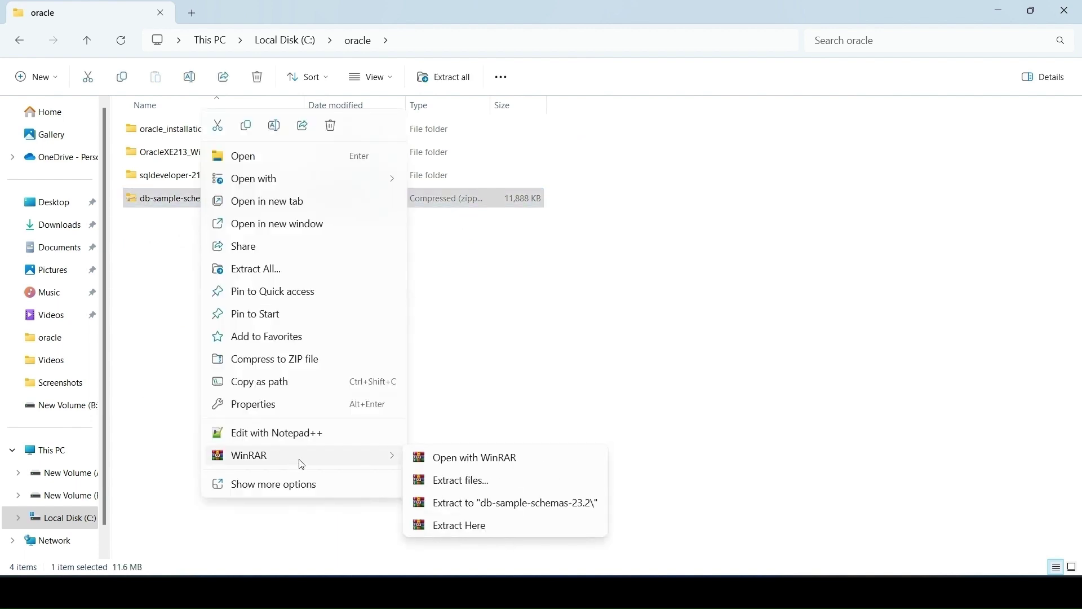
click(477, 503)
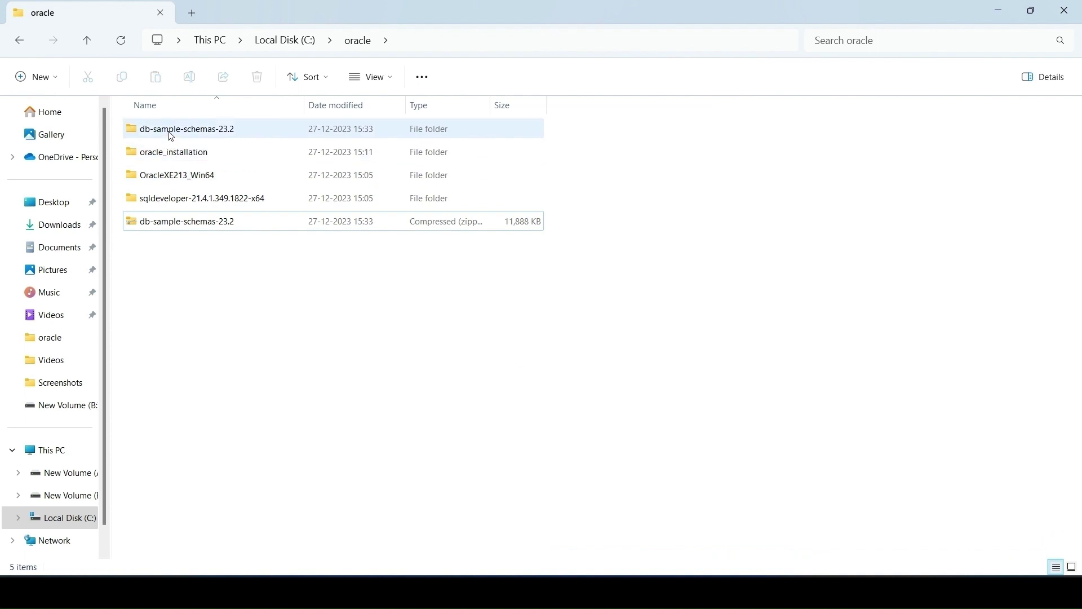
click(172, 229)
key(Delete)
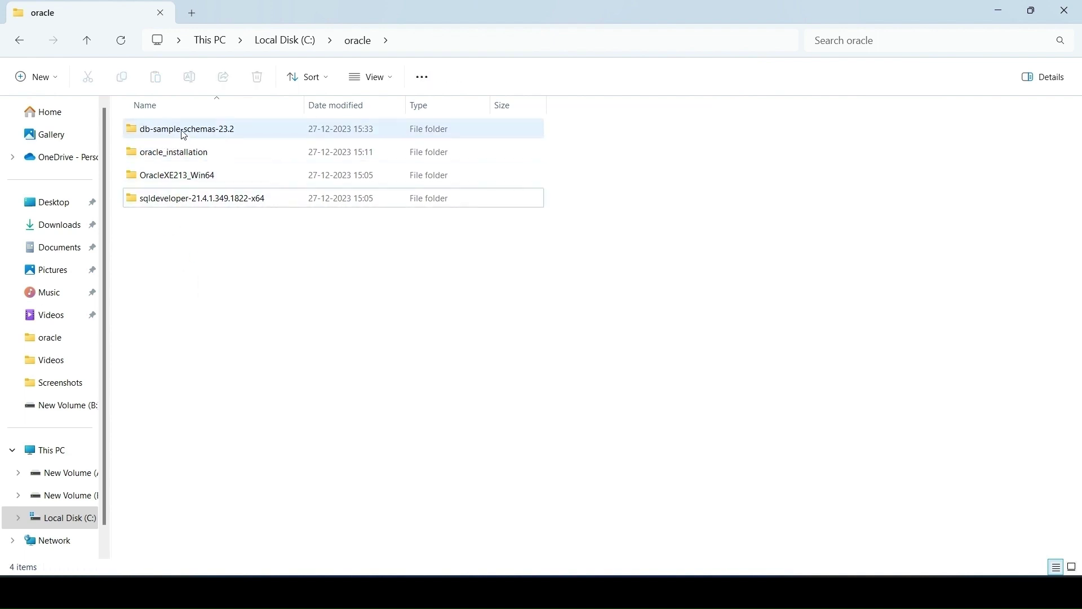
Browse the extracted db-sample-schemas-23.2 down to its human_resources folder, then return to C:\oracle
double_click(213, 139)
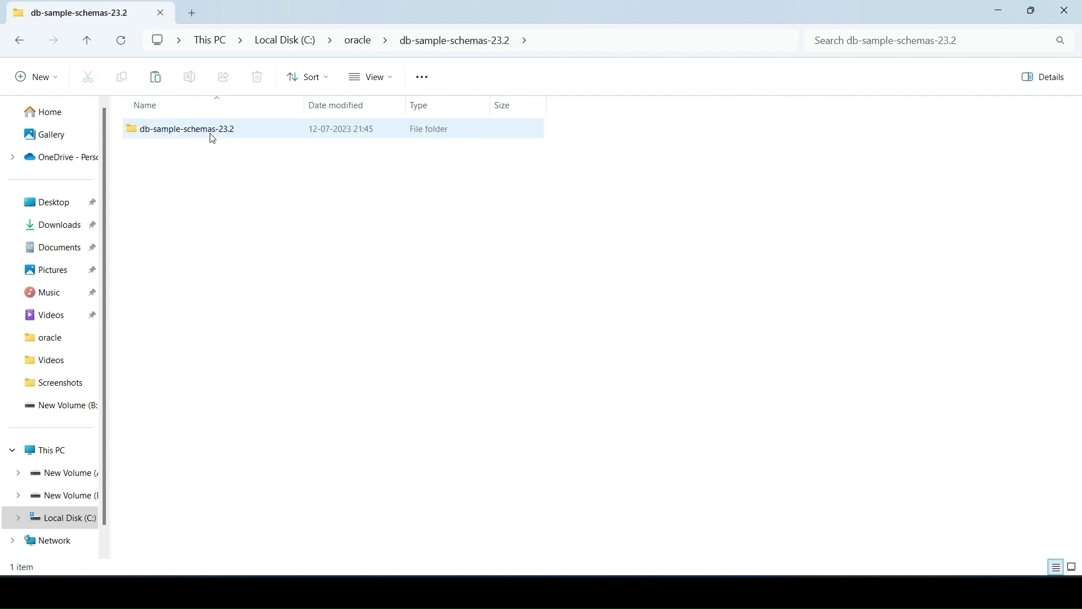
click(213, 138)
double_click(213, 139)
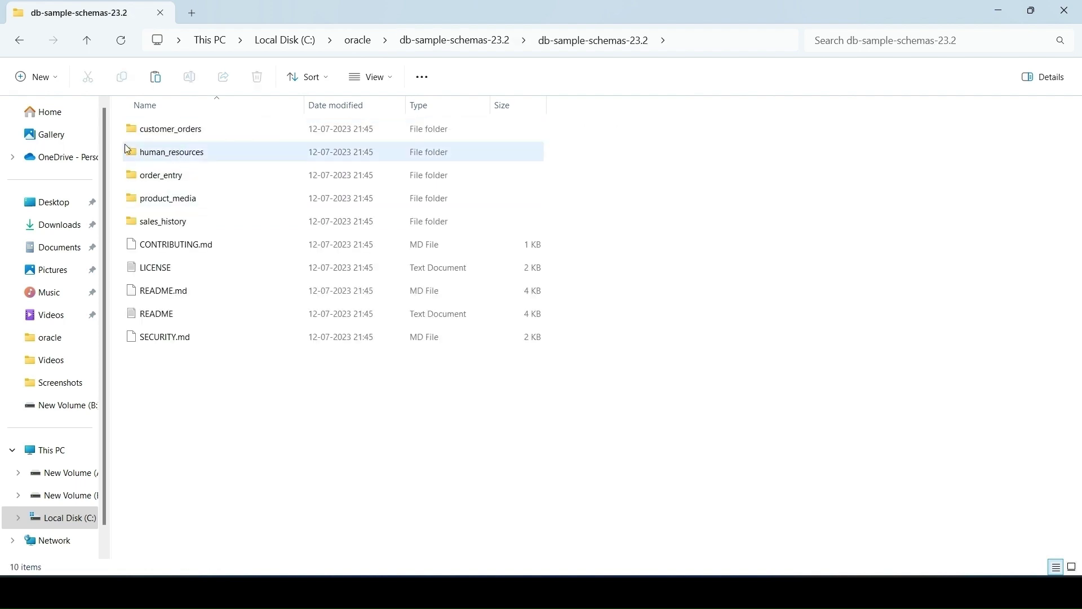
click(159, 151)
double_click(159, 151)
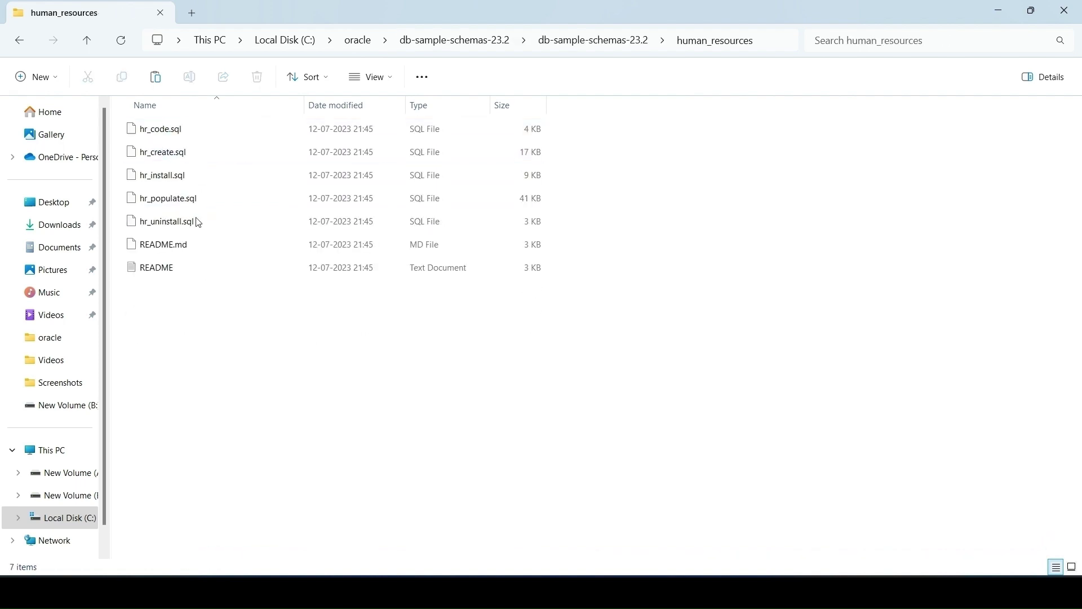
click(19, 43)
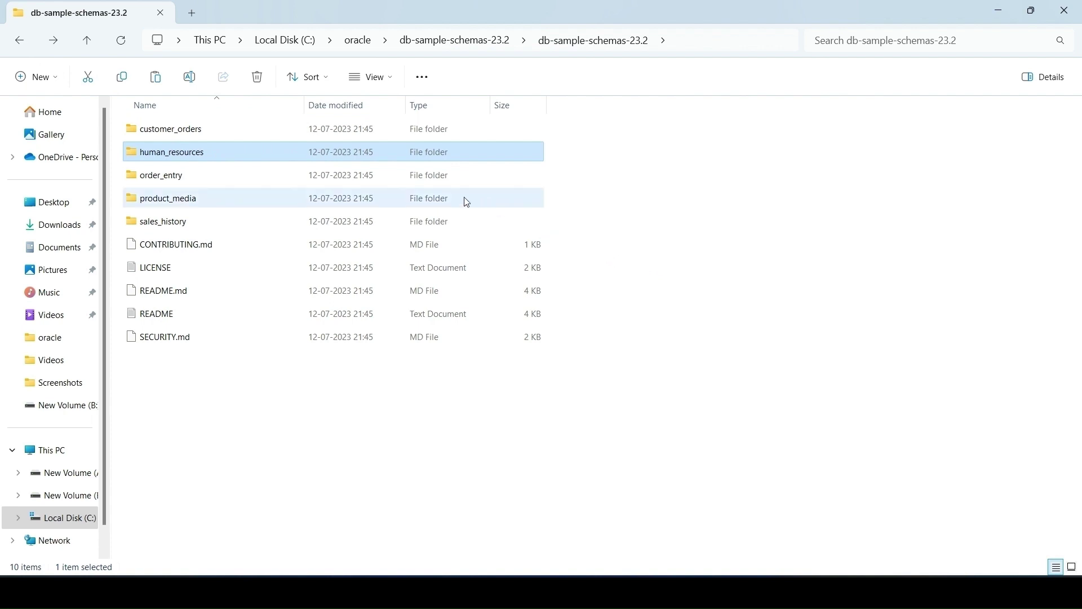
click(357, 48)
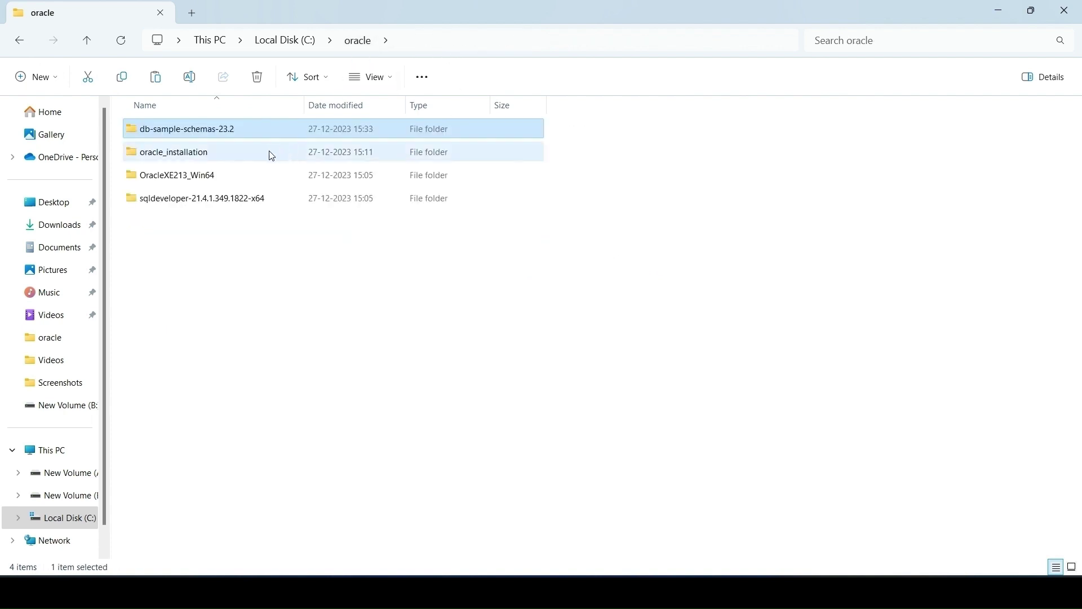
Navigate to oracle_installation\dbhomeXE\demo\schema\human_resources in C:\oracle
double_click(236, 157)
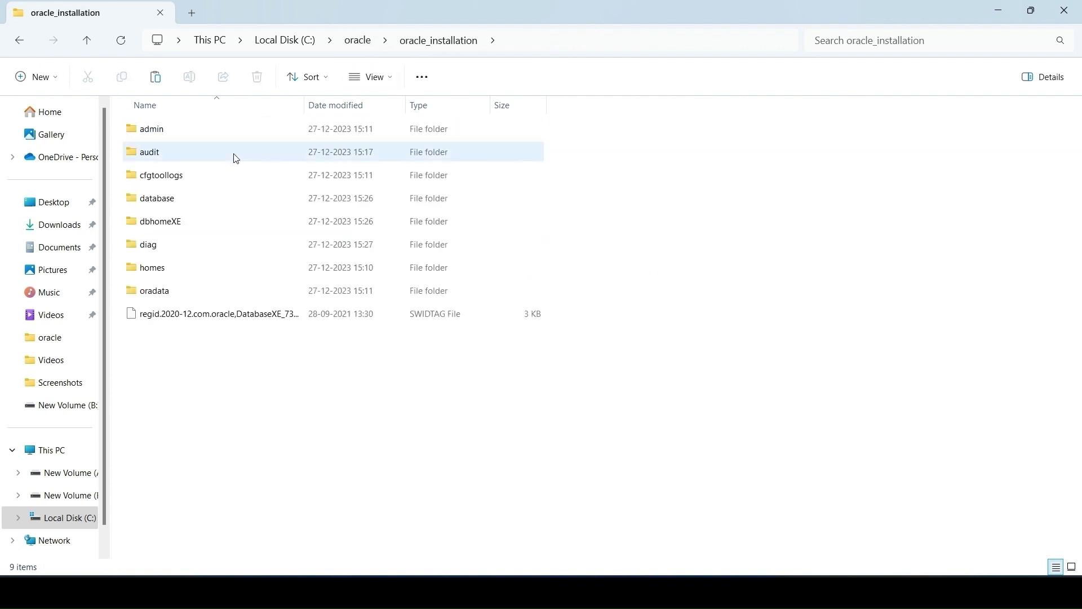
double_click(172, 224)
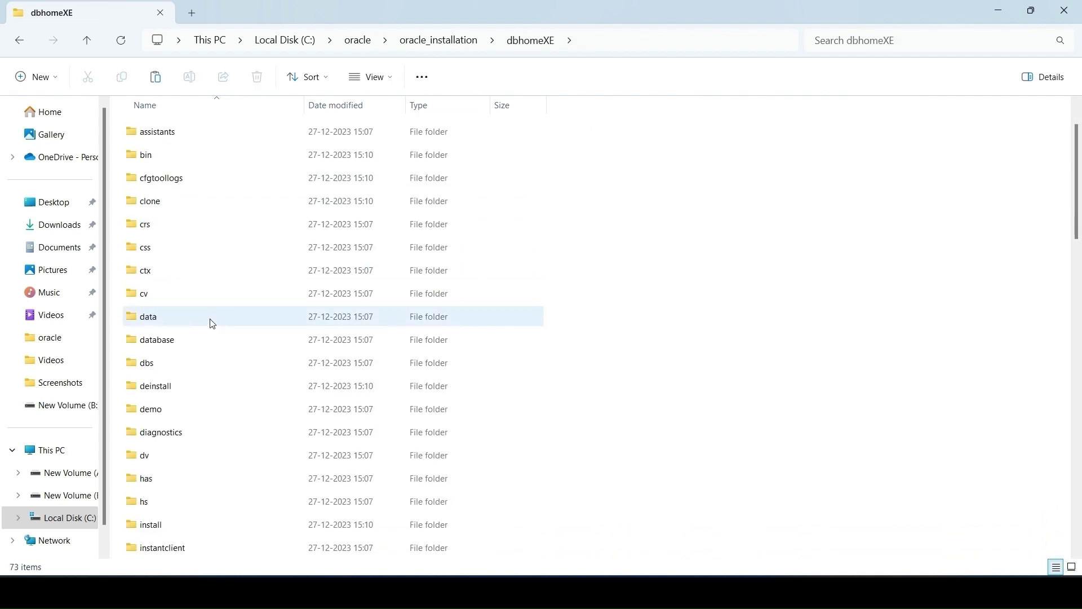
double_click(192, 414)
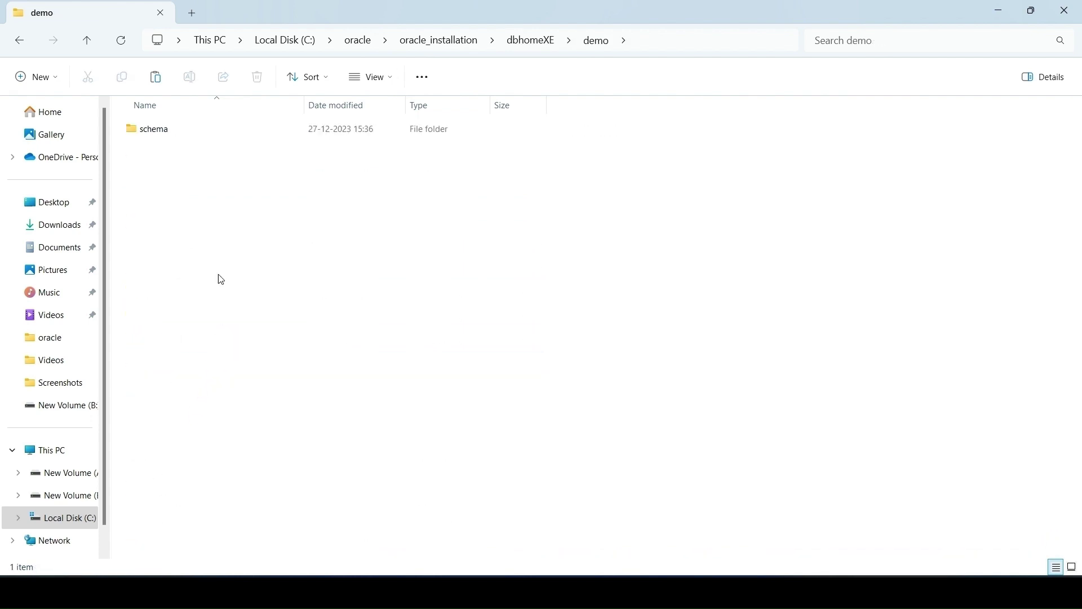
double_click(170, 138)
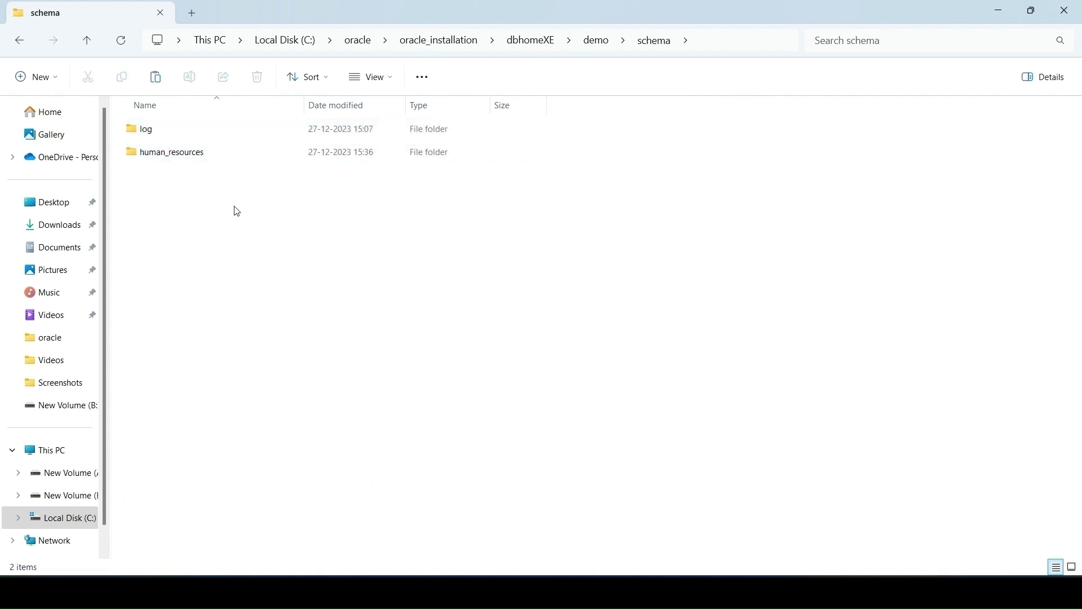
double_click(189, 160)
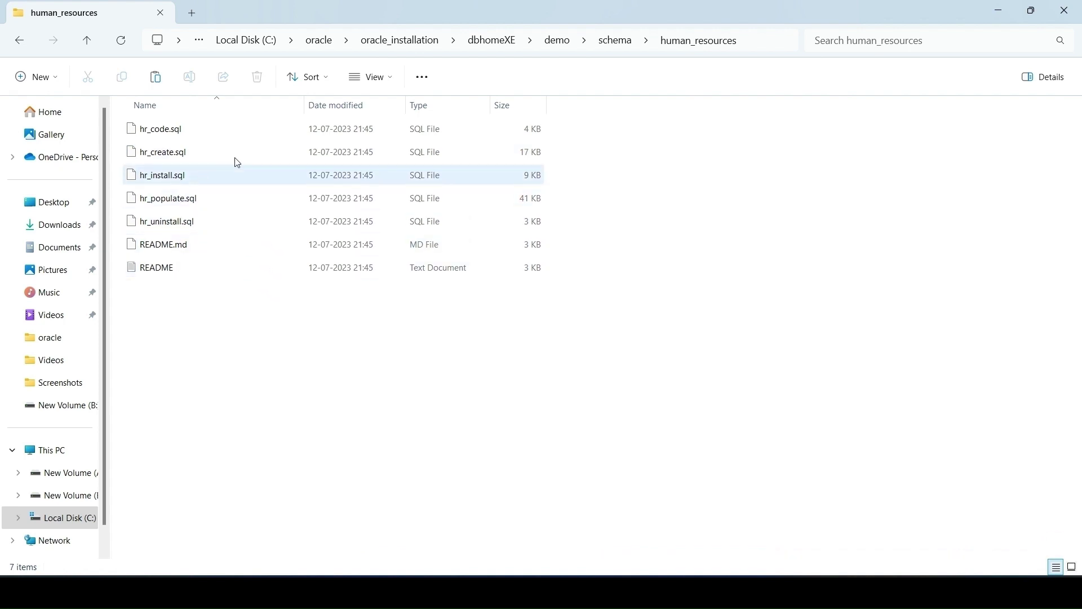
Copy the human_resources folder path, select hr_install.sql, and return to SQL Developer
click(749, 48)
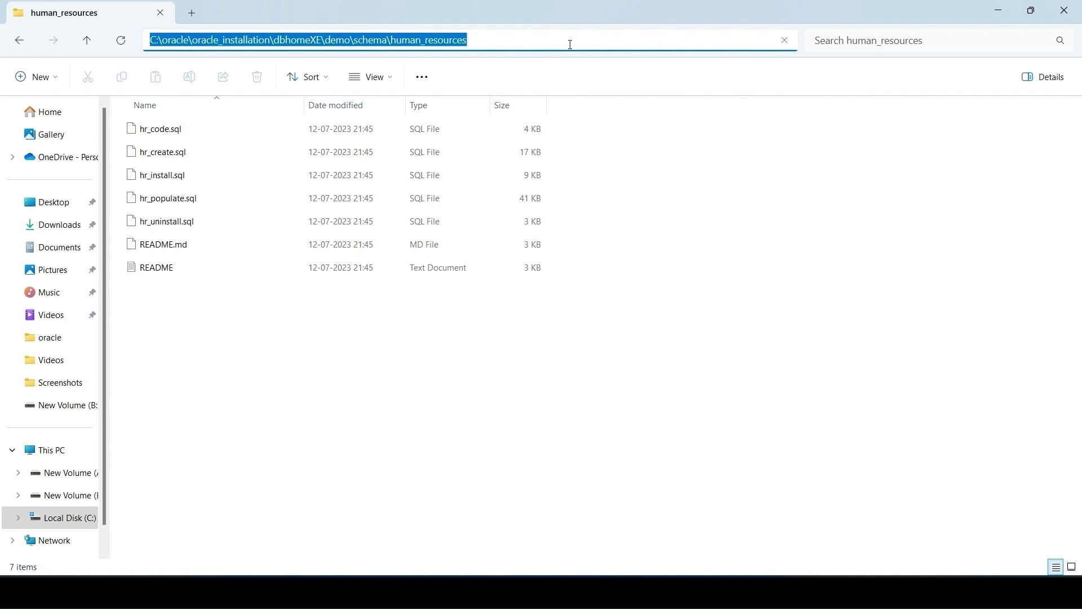
click(384, 345)
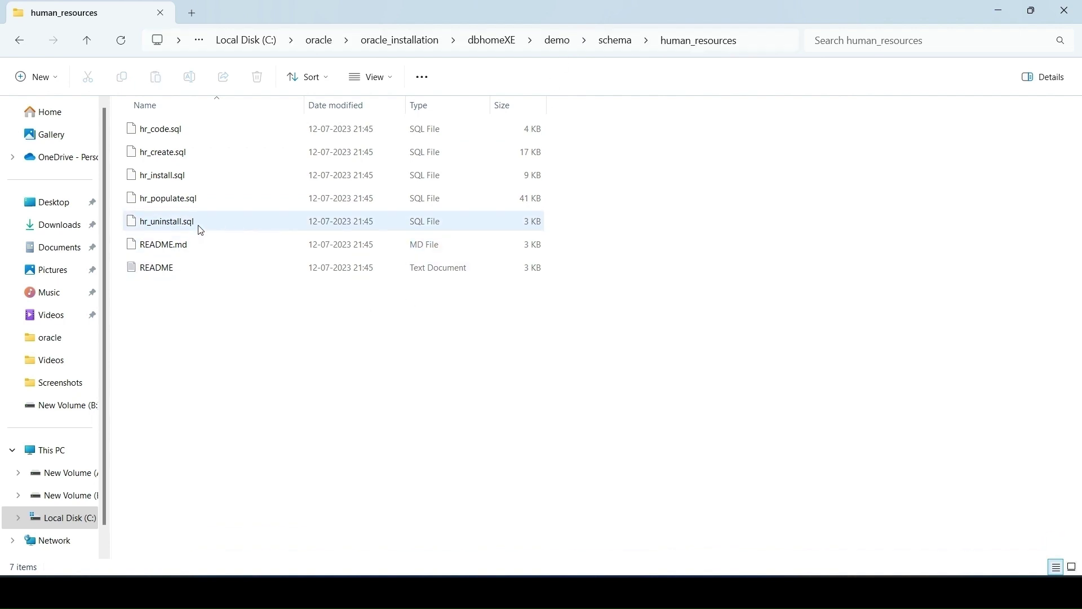
click(173, 176)
click(673, 592)
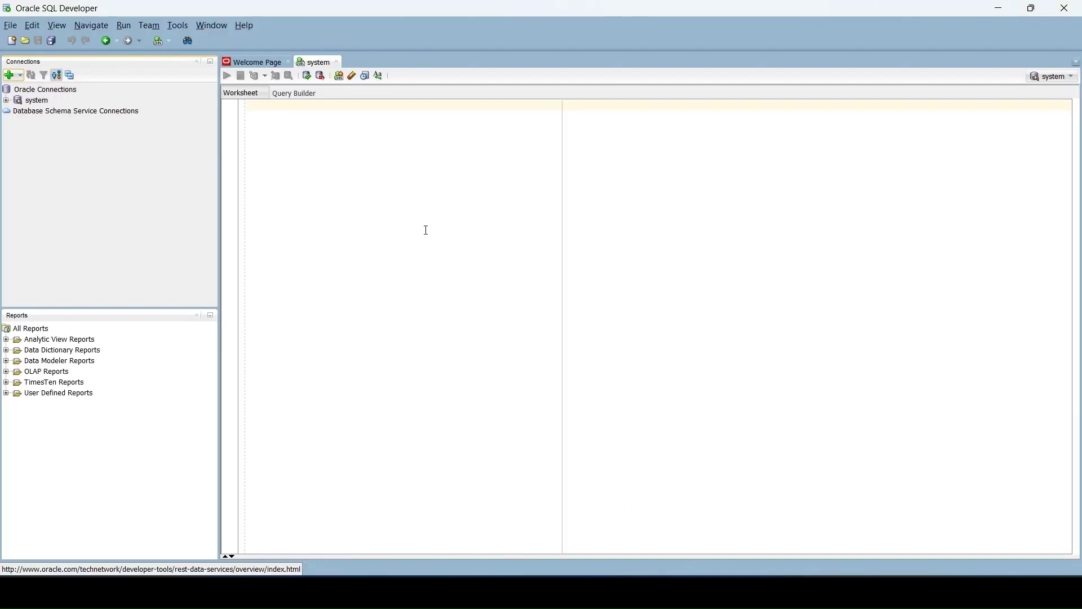
Run @C:\oracle\oracle_installation\dbhomeXE\demo\schema\human_resources\hr_install.sql in the system worksheet with F5
click(297, 111)
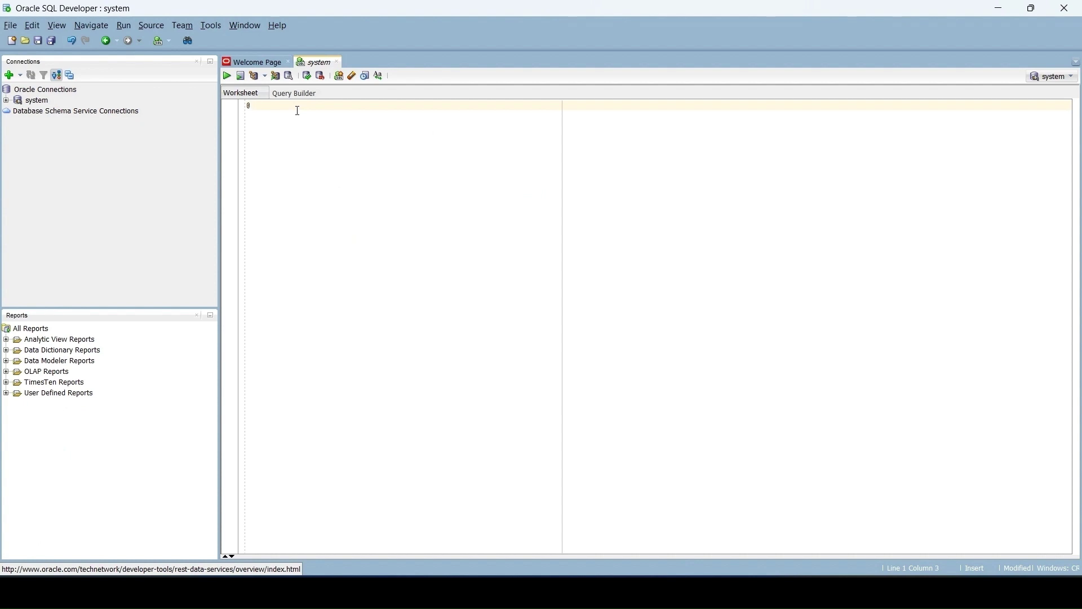
key(ctrl+v)
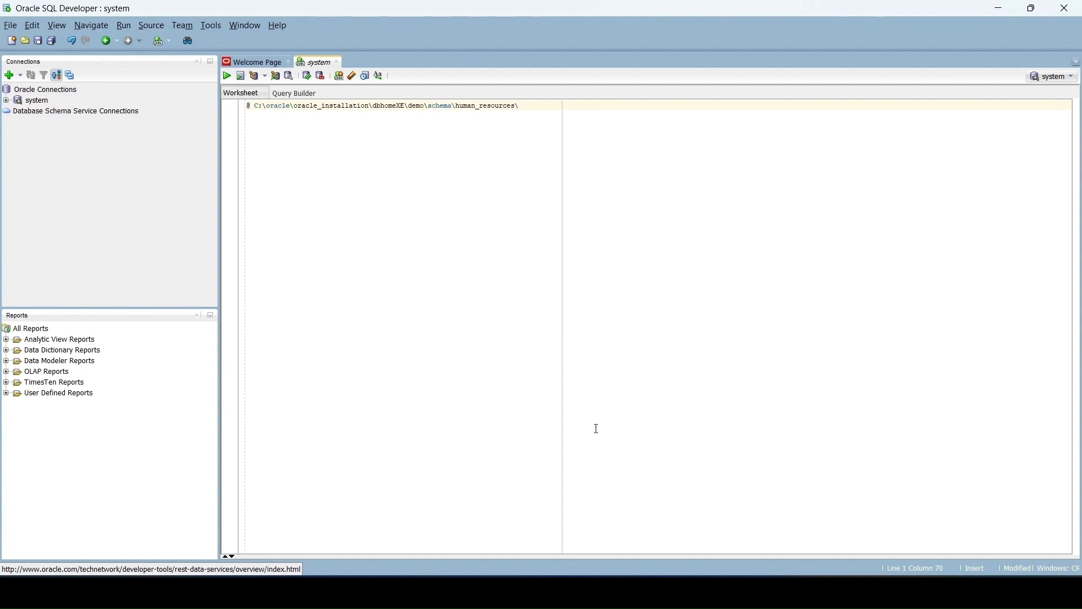
key(alt+Tab)
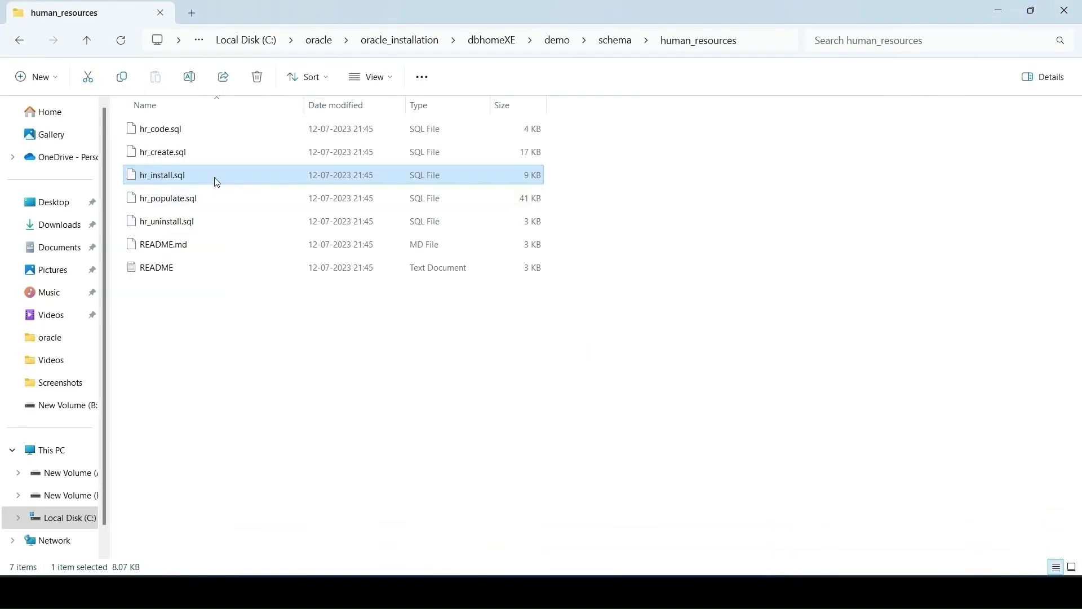
right_click(216, 180)
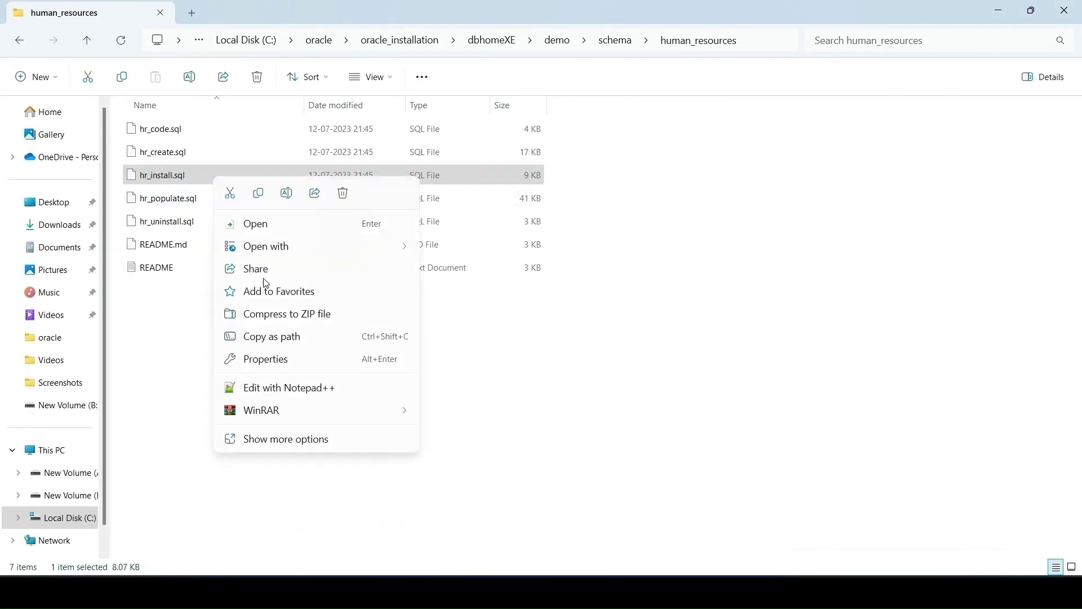
click(287, 446)
click(276, 441)
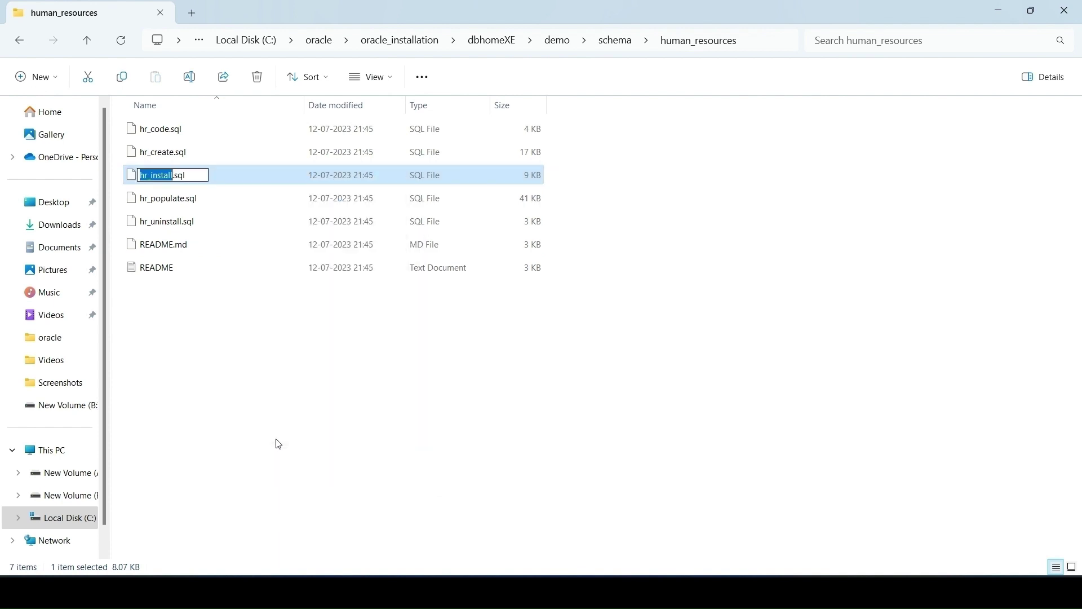
click(313, 430)
click(652, 589)
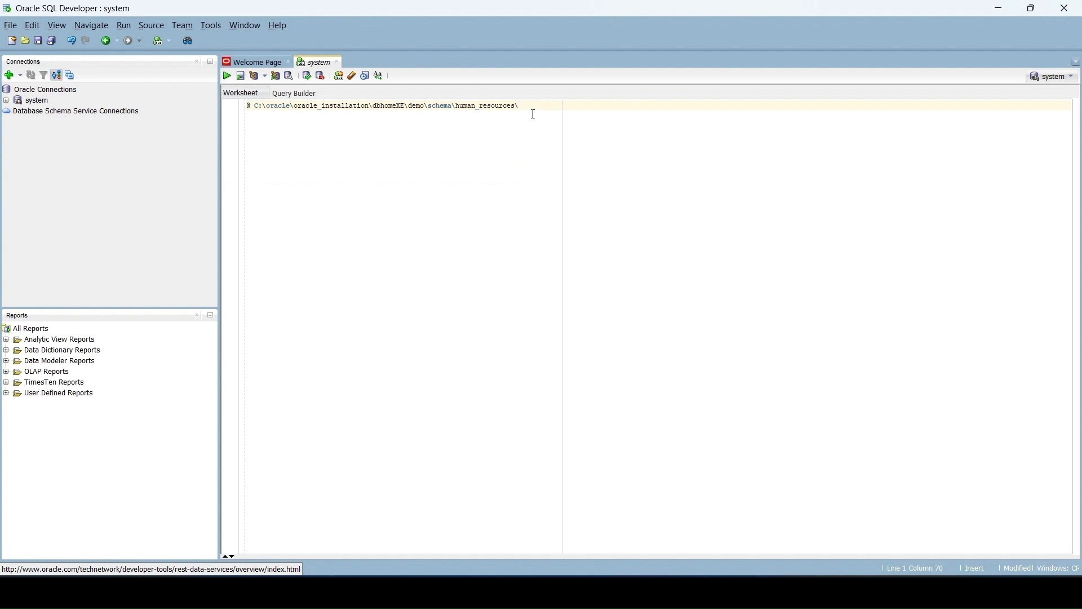
text(hr_install.sql)
key(F5)
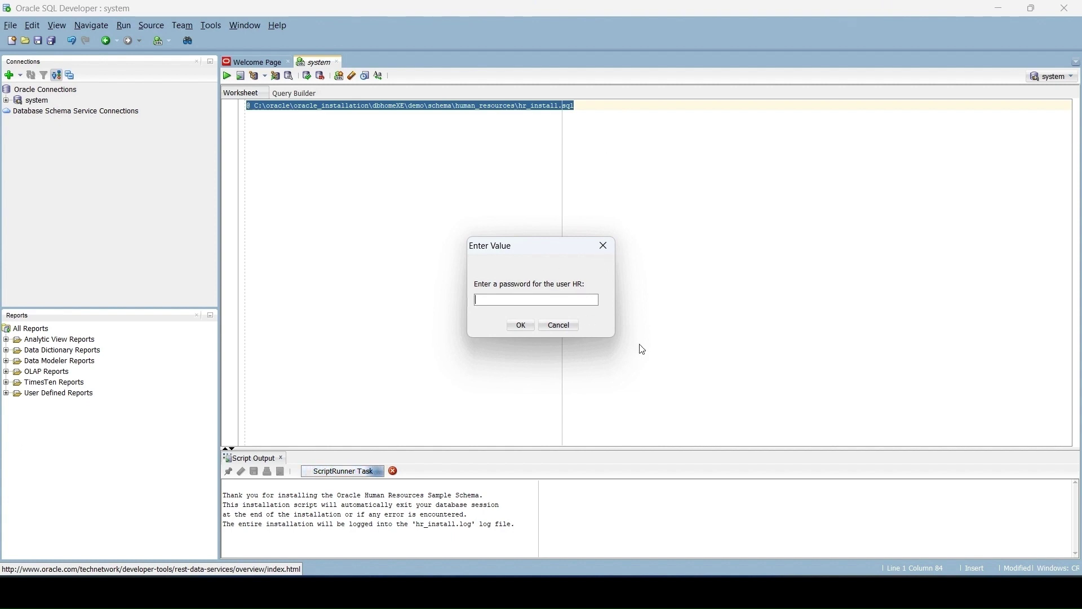
Answer the script prompts with the HR password, tablespace USERS, and yes to overwrite
text(**)
click(520, 325)
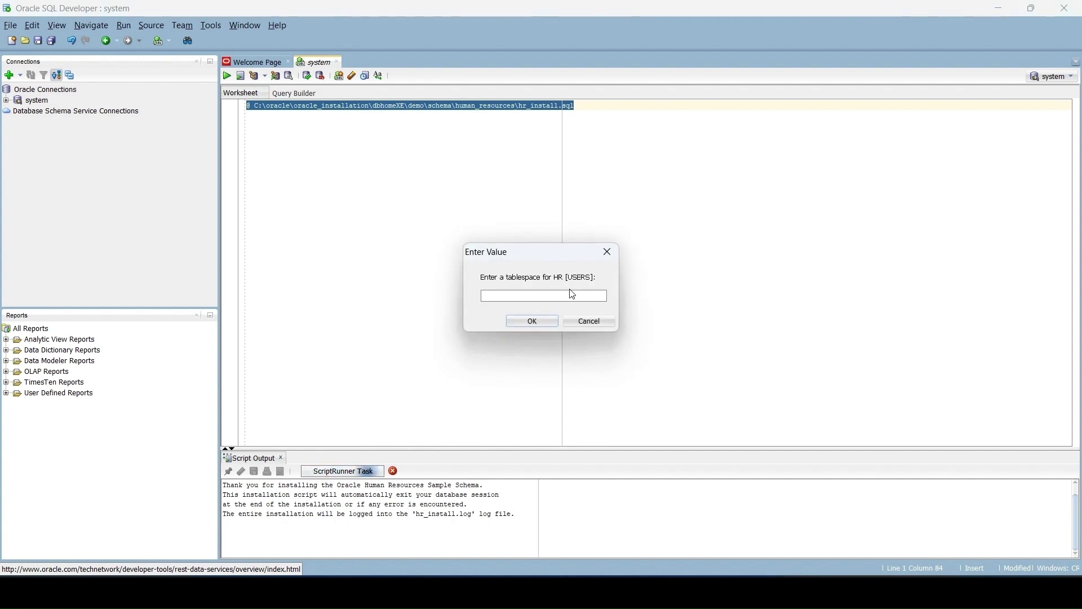
text(USE)
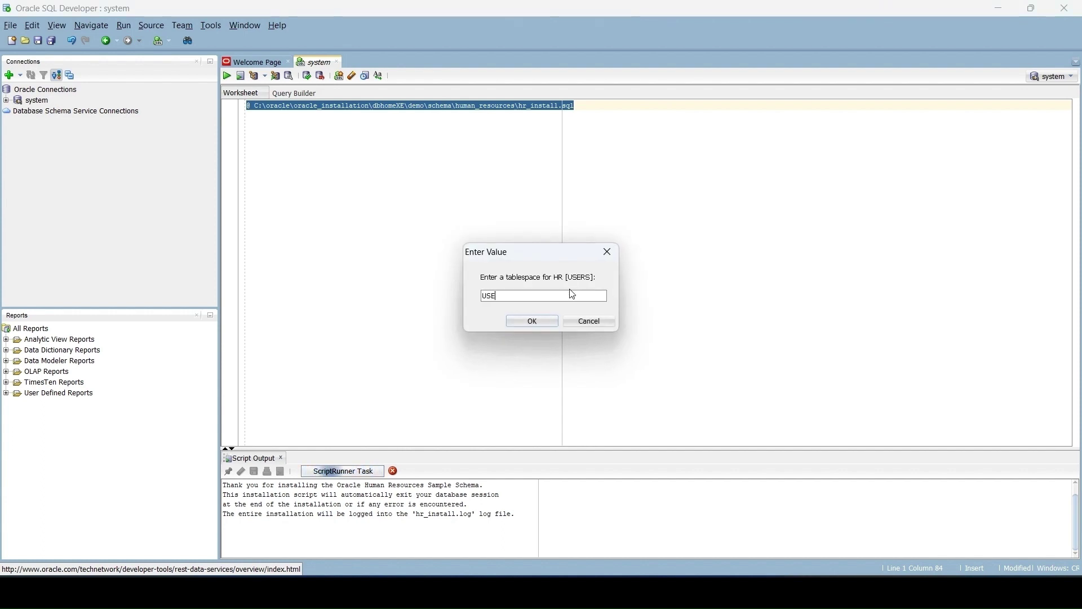
text(RS)
click(537, 323)
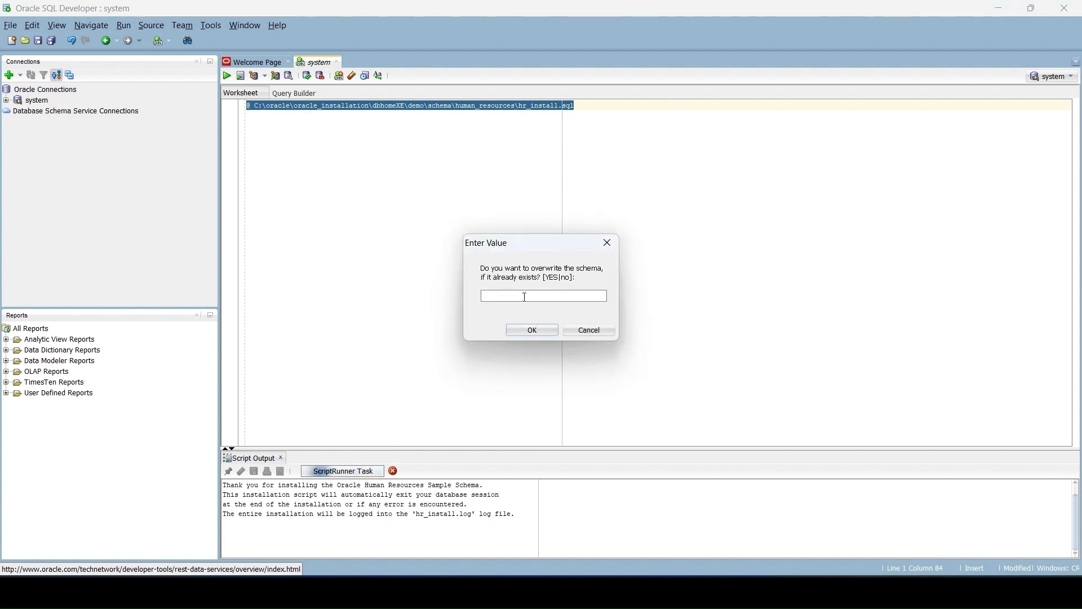
text(yes)
key(Return)
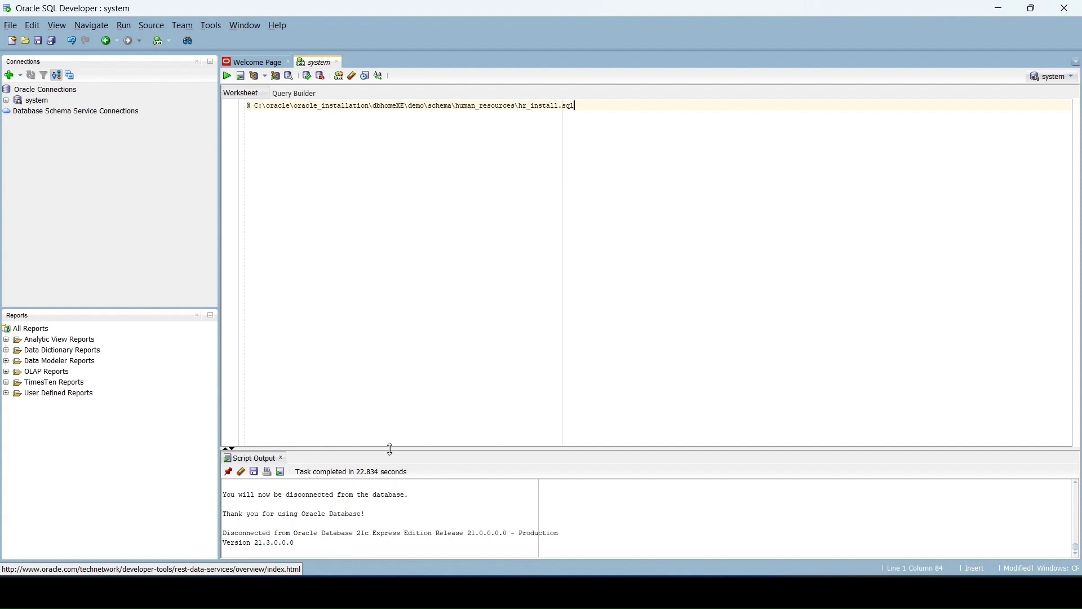
Enlarge Script Output and review the counts: 107 employees, 27 departments, 19 jobs
drag(390, 449, 398, 343)
scroll(369, 463, up, 3)
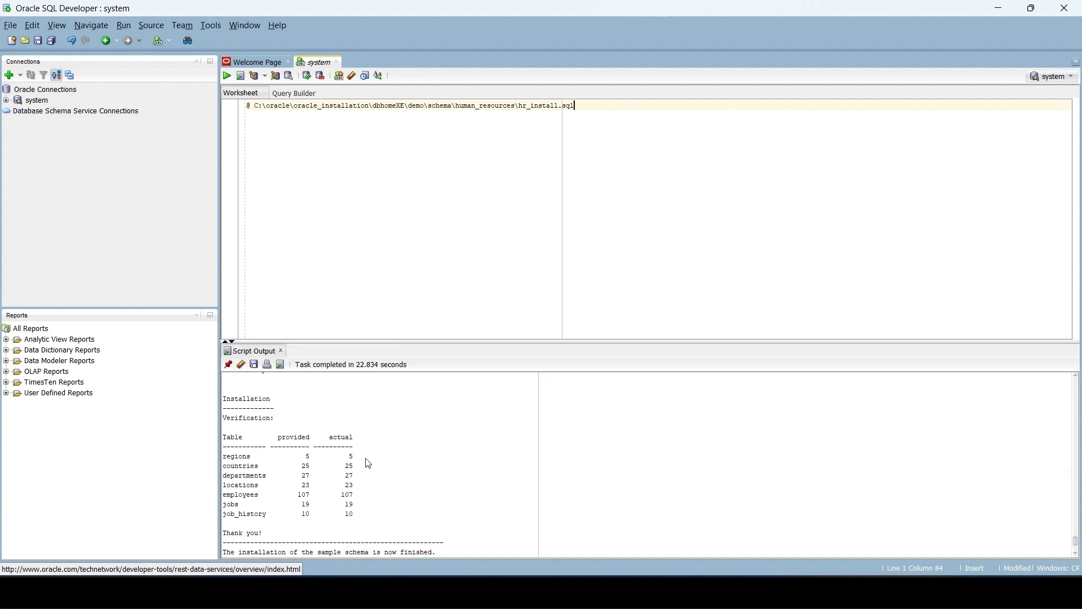
scroll(279, 499, up, 3)
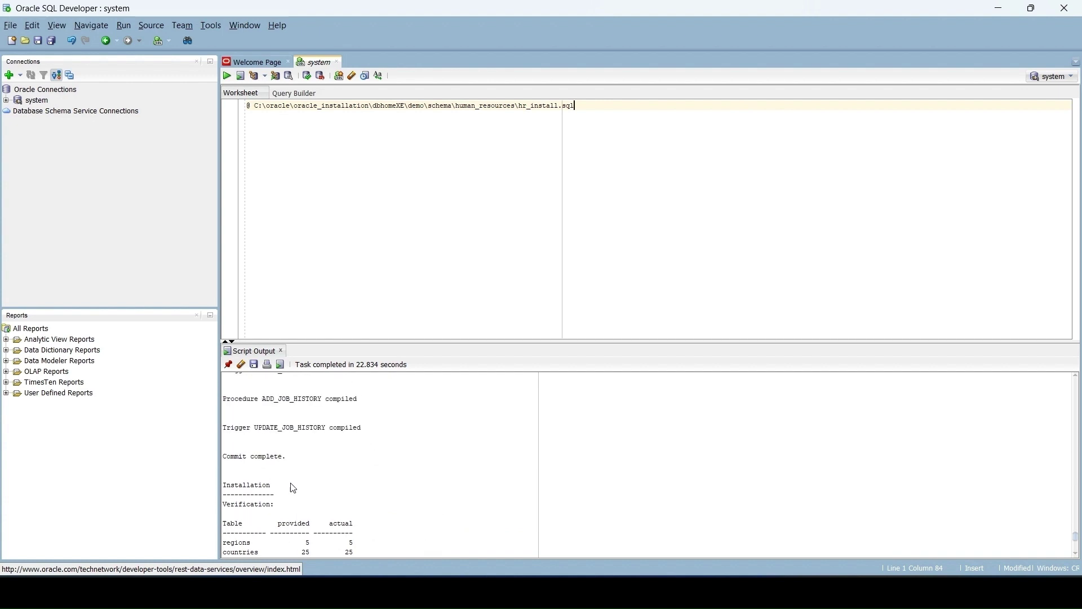
scroll(293, 488, up, 1)
click(8, 75)
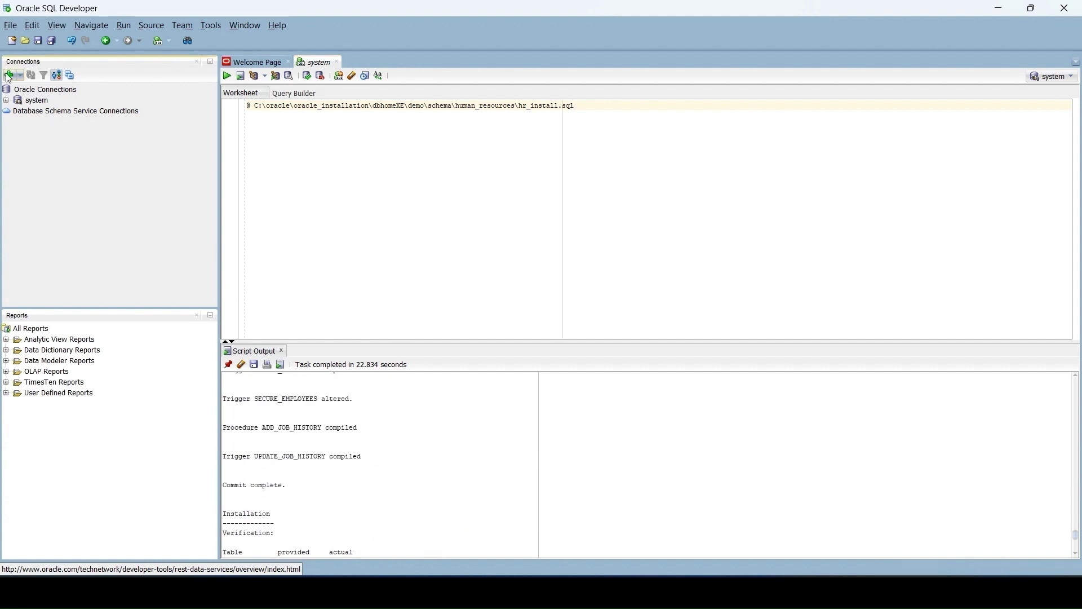
Set up connection hr, user hr, service name XEPDB1 on localhost:1521; test, then connect
text(h)
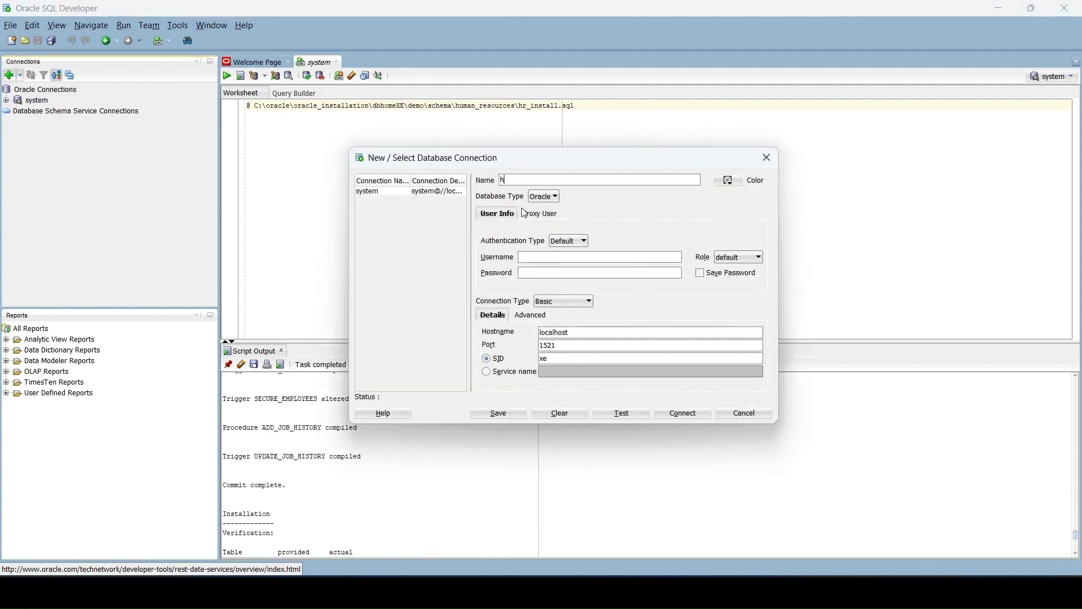
text(r)
click(486, 372)
click(565, 372)
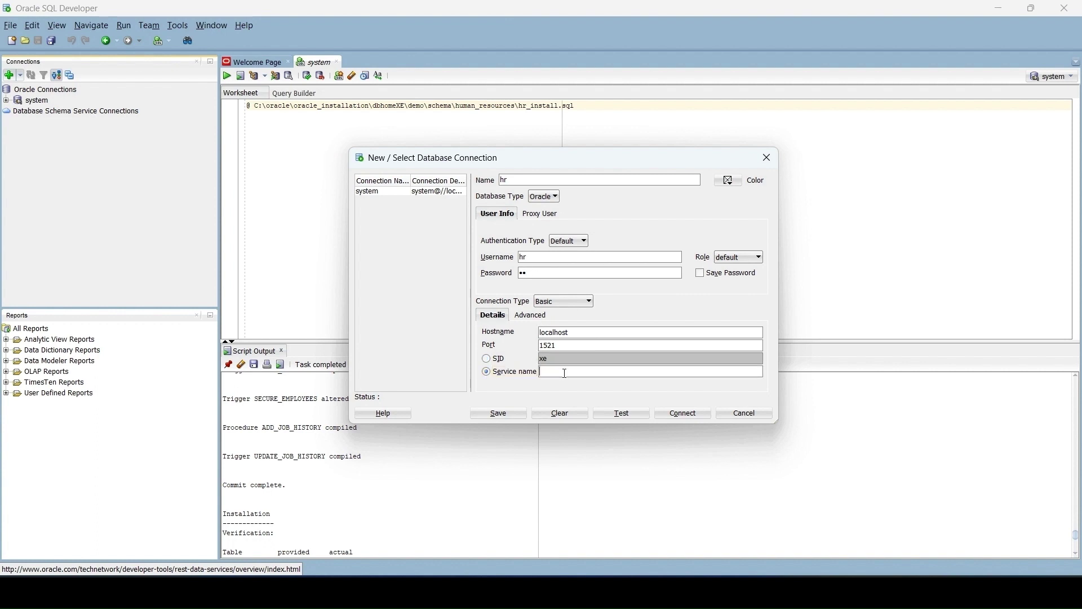
click(757, 590)
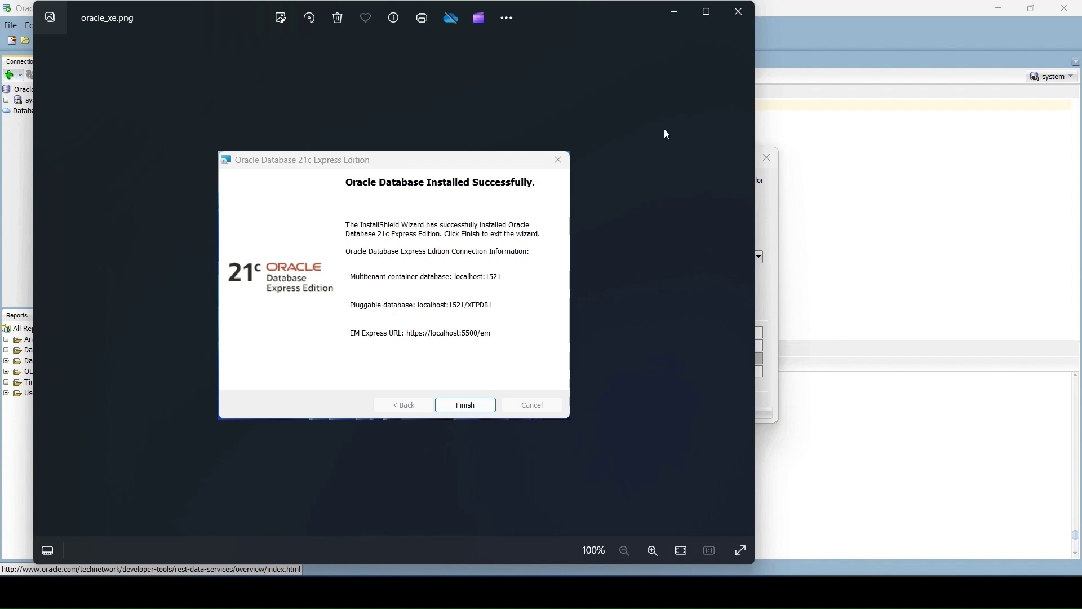
click(675, 14)
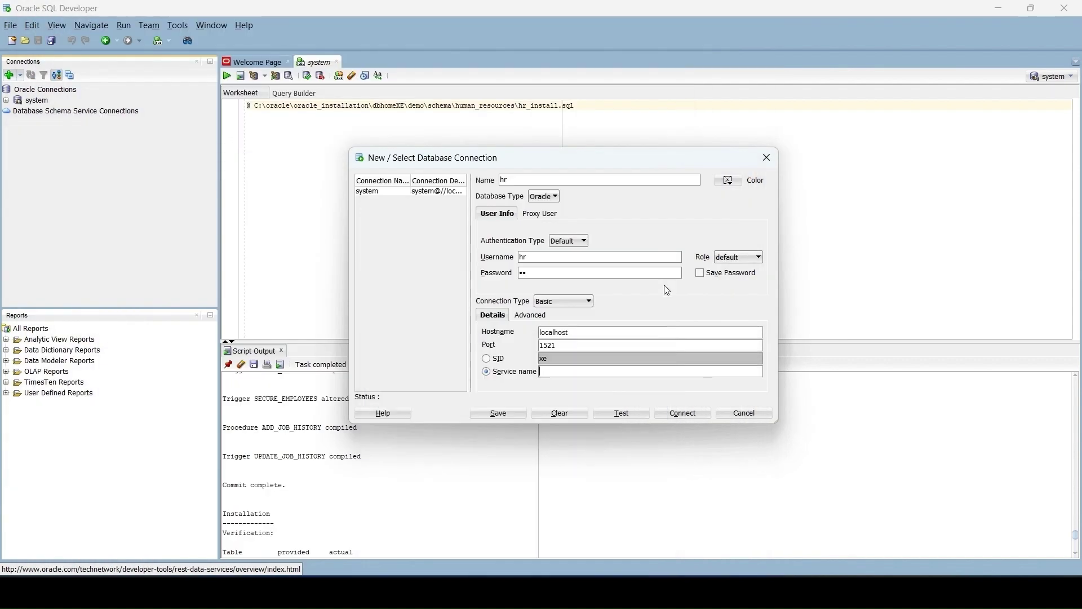
text(XEPDB1)
click(622, 414)
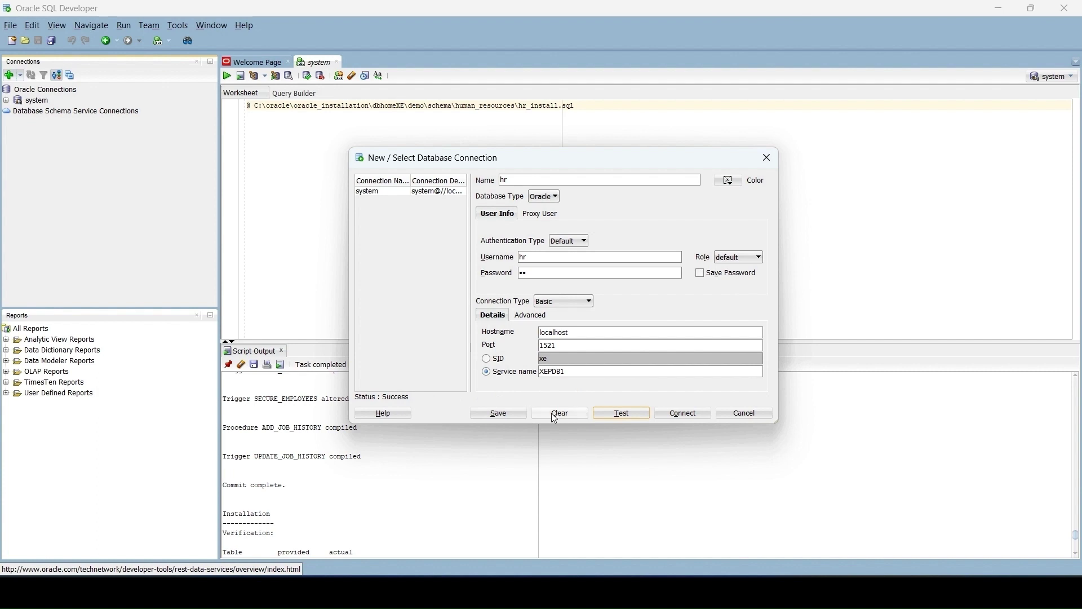
click(684, 414)
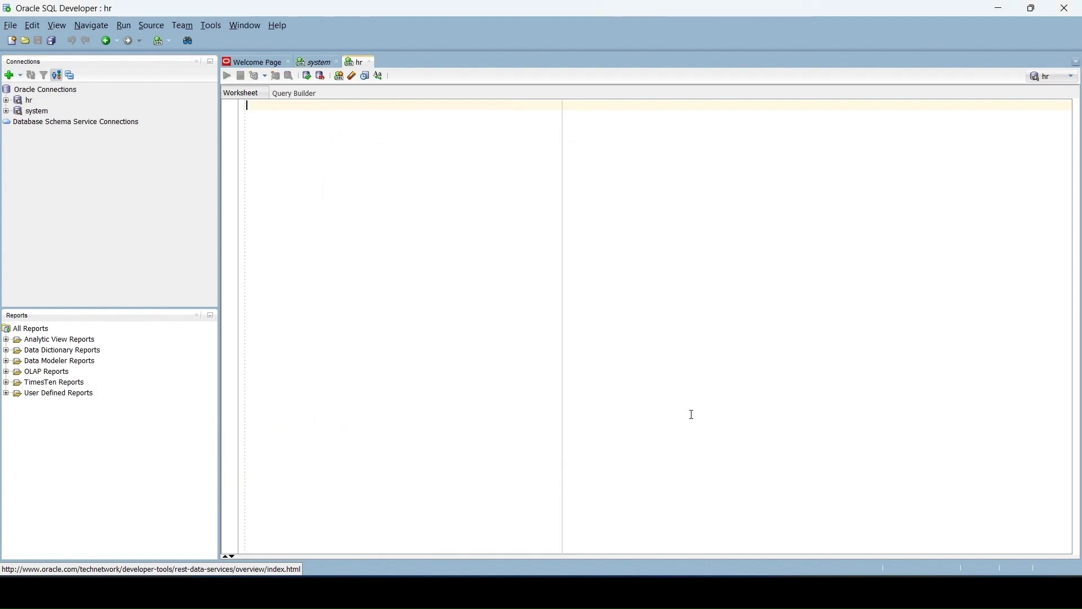
Run select * from tab; in the hr worksheet to list its 8 objects
click(29, 102)
text(selec)
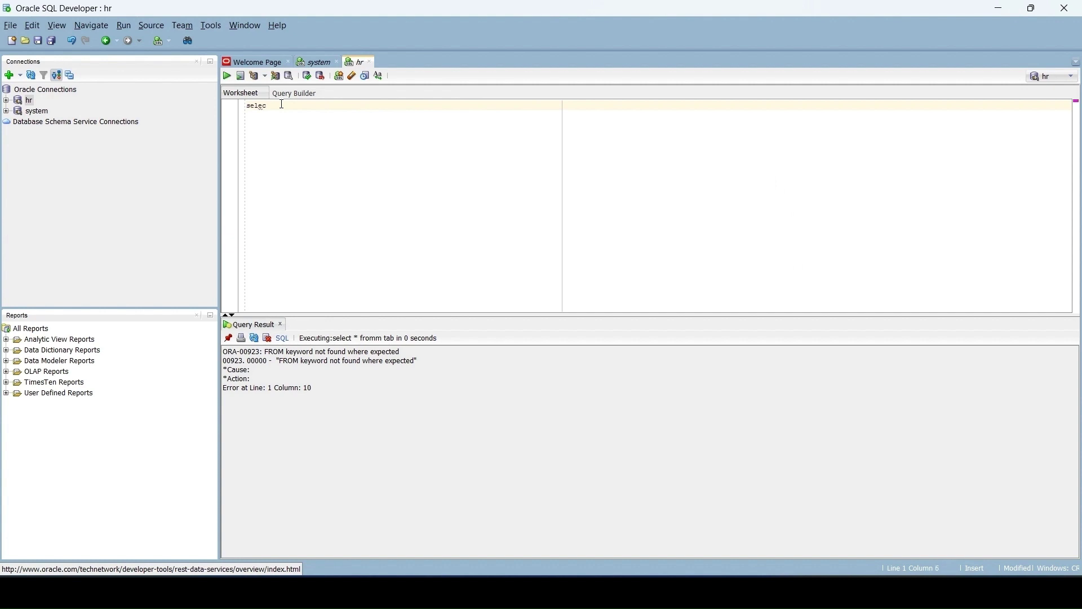
text(t * from tab;)
key(ctrl+Return)
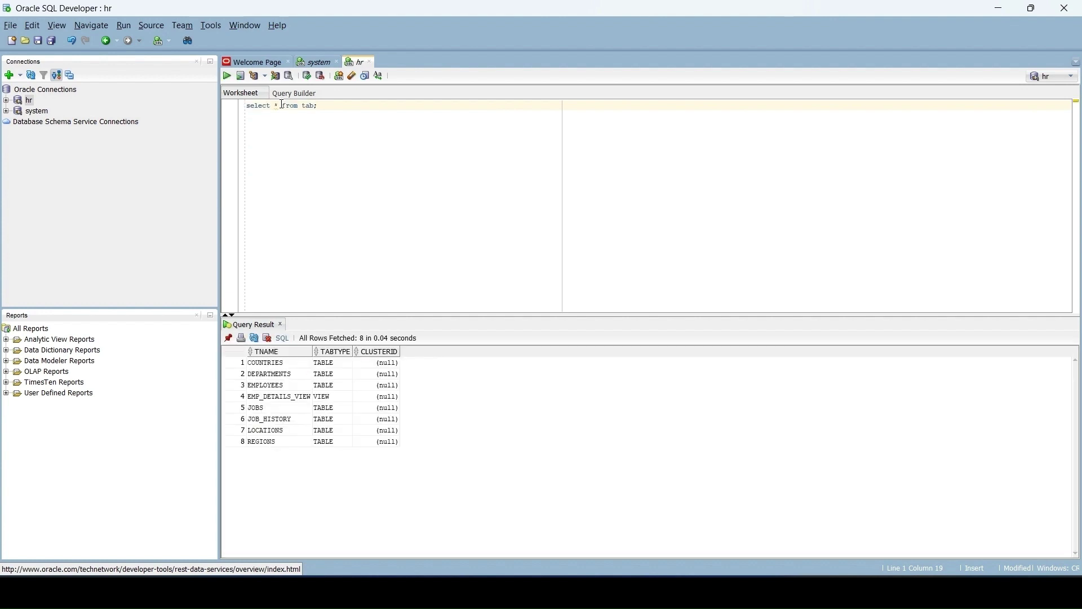